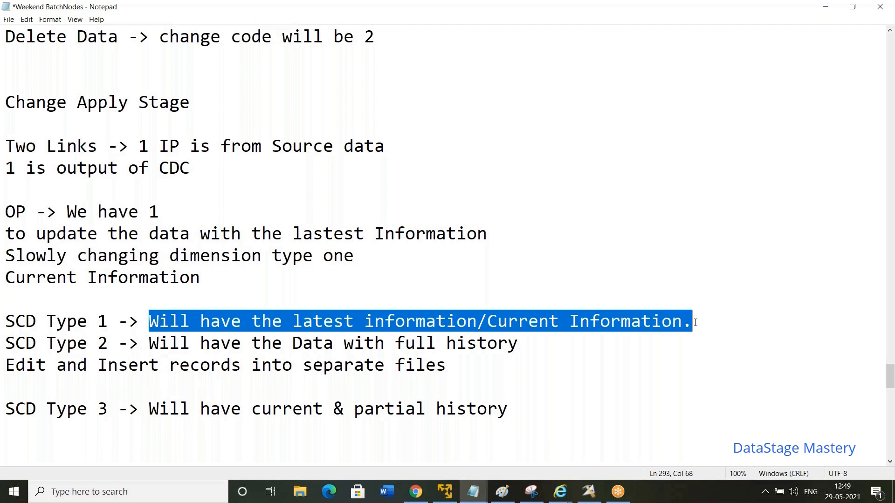
Highlight the SCD Type 2 and Type 3 definitions in the notes and append "data" to the SCD Type 3 line
mouse_move(530, 345)
mouse_down()
mouse_move(511, 344)
mouse_move(527, 344)
mouse_up()
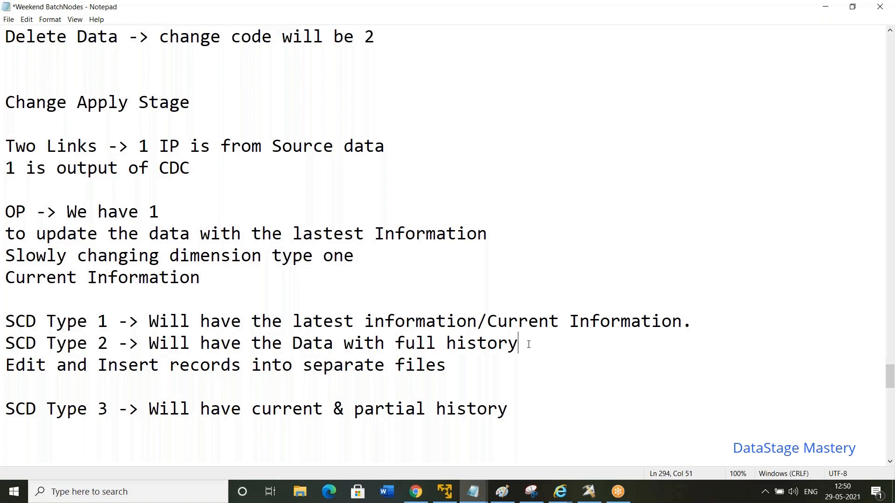
drag(529, 344, 137, 343)
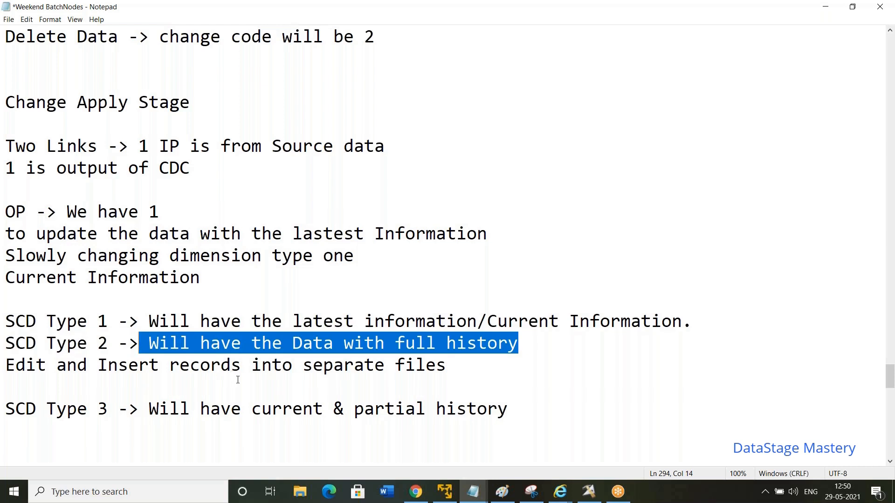
click(148, 409)
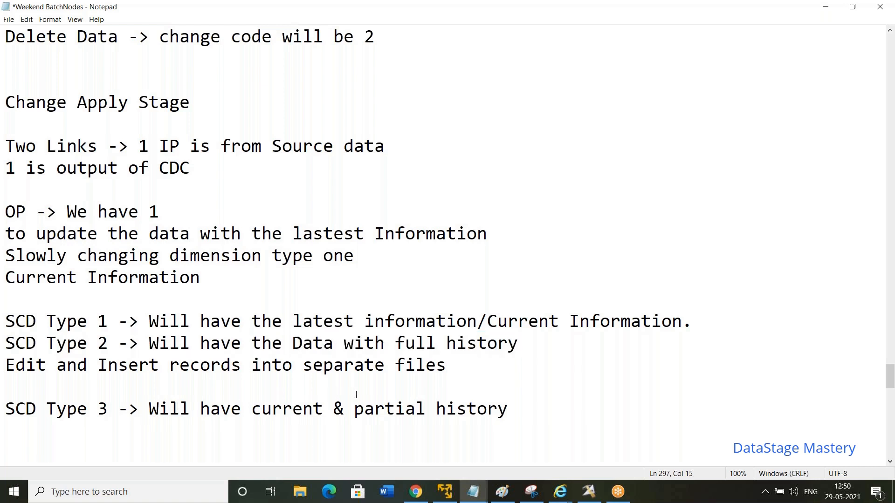
drag(516, 410, 149, 405)
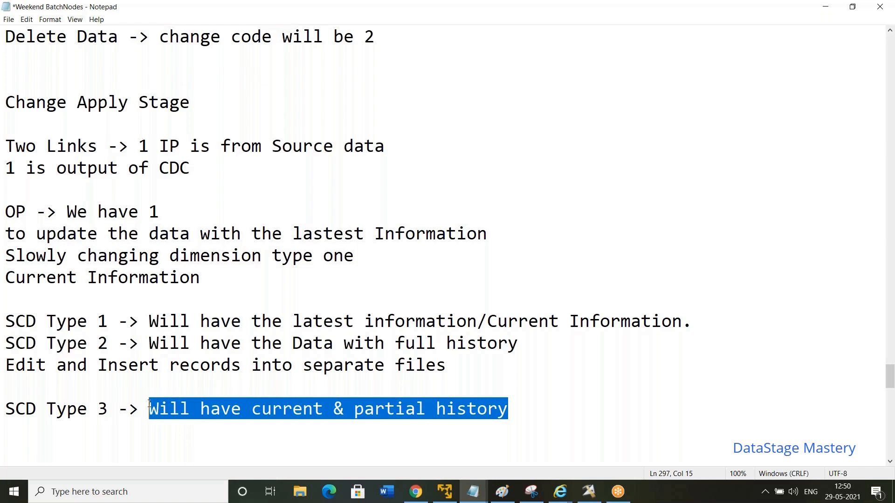
click(149, 403)
click(536, 407)
text(data)
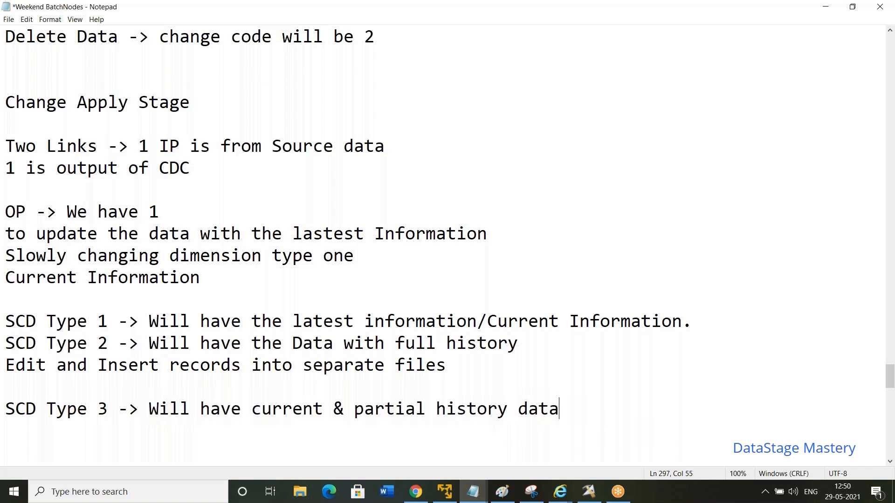
Switch to the SqlDbx window inside the DS115 virtual machine
click(588, 492)
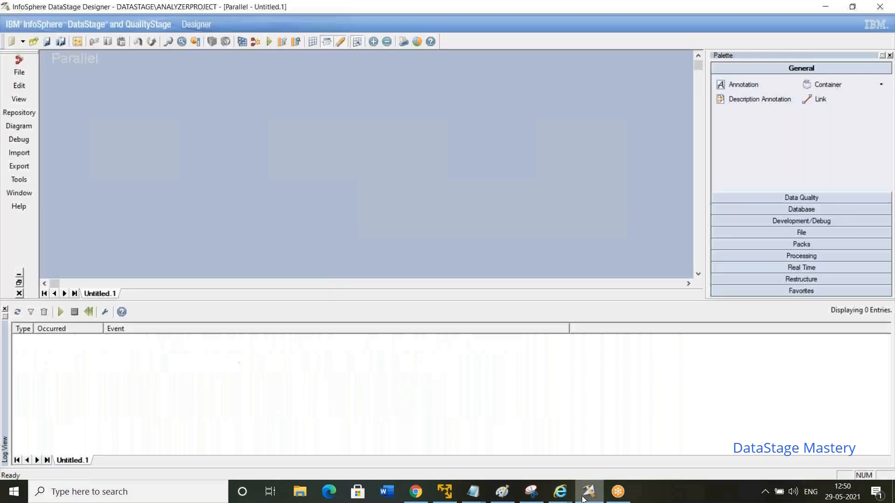
click(452, 494)
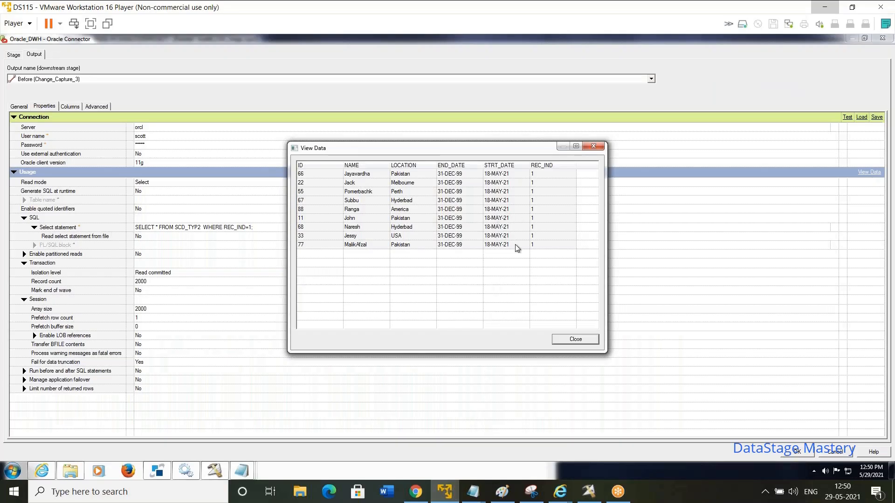
click(158, 471)
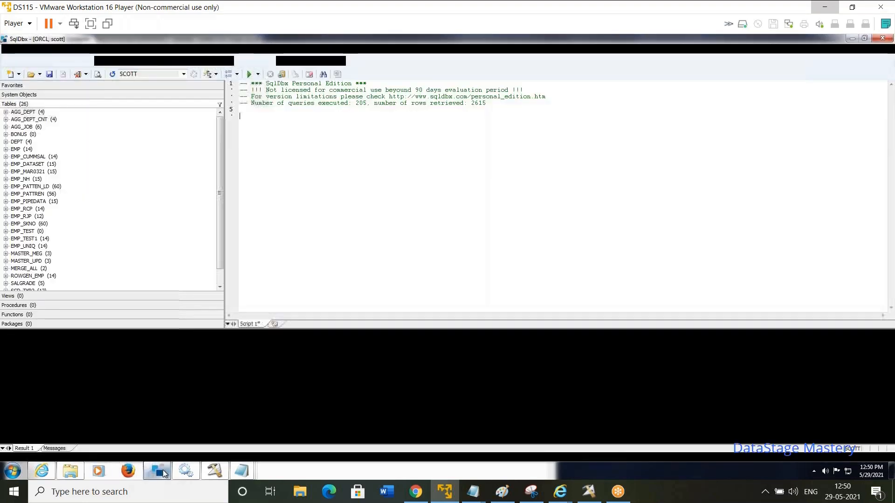
click(165, 473)
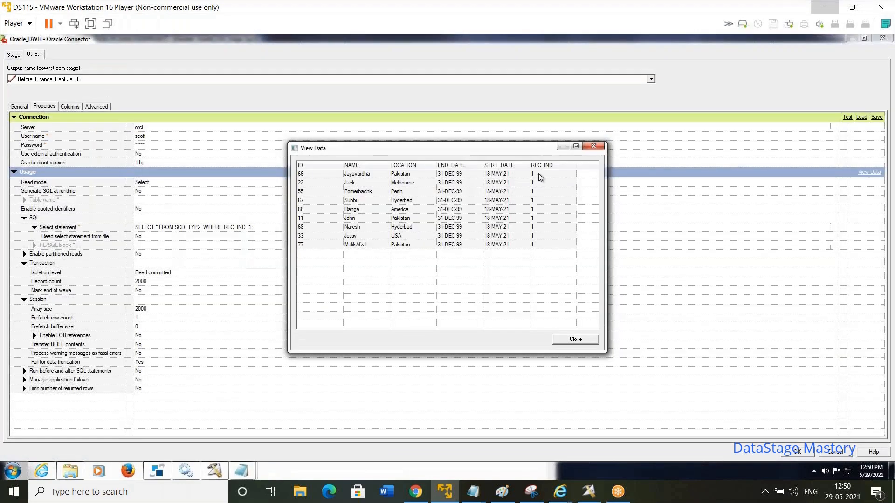
click(159, 473)
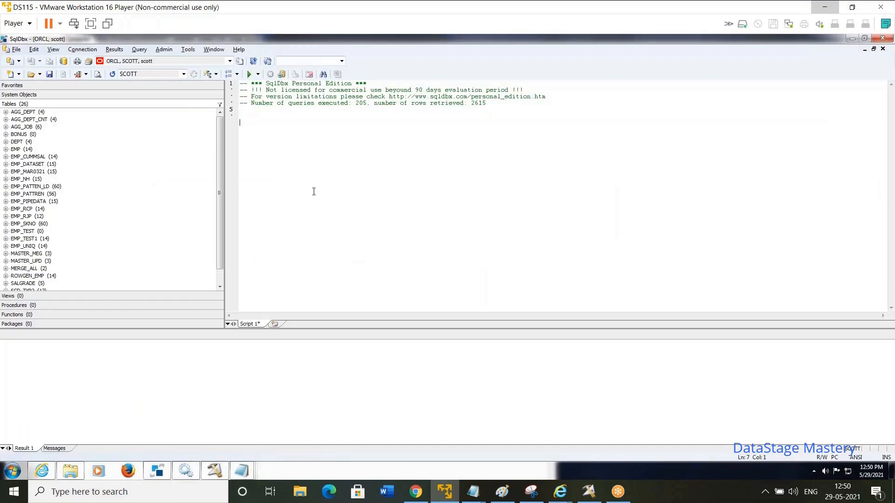
Replace the script with "SELECT * FROM SCD_TYP2;", run it, and enlarge the results area to show all rows
key(ctrl+a)
key(Delete)
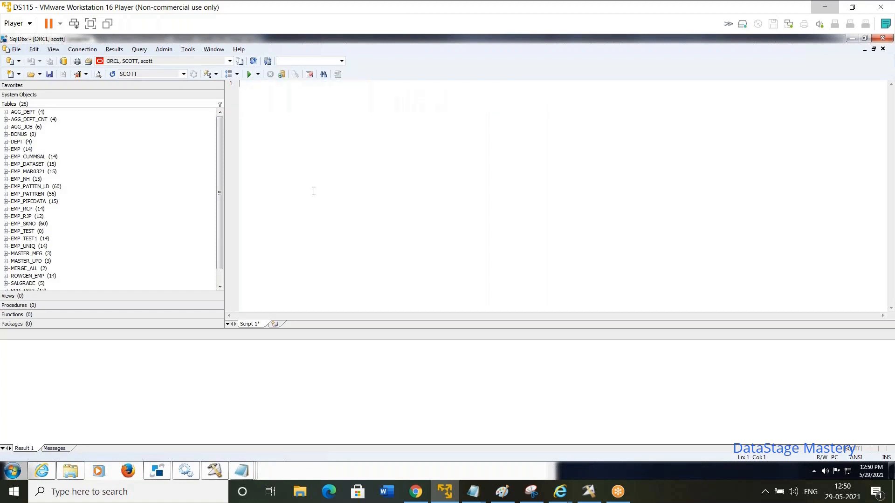
text(SELECT )
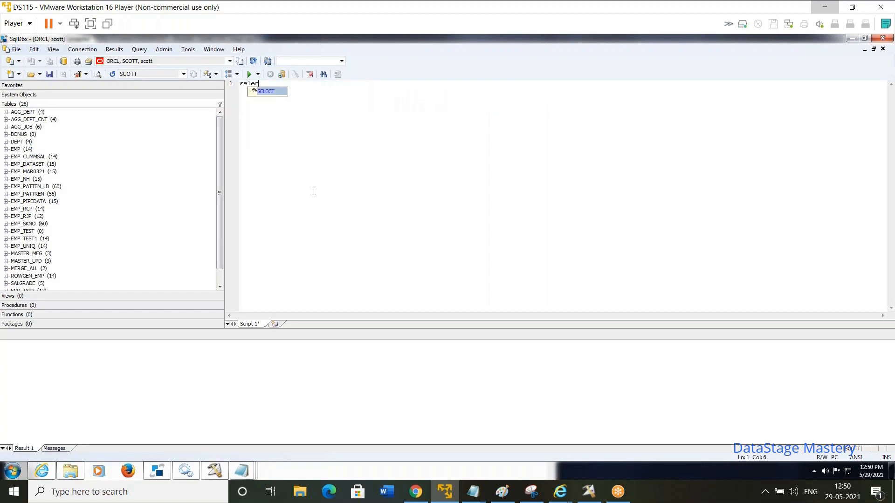
text(* fr)
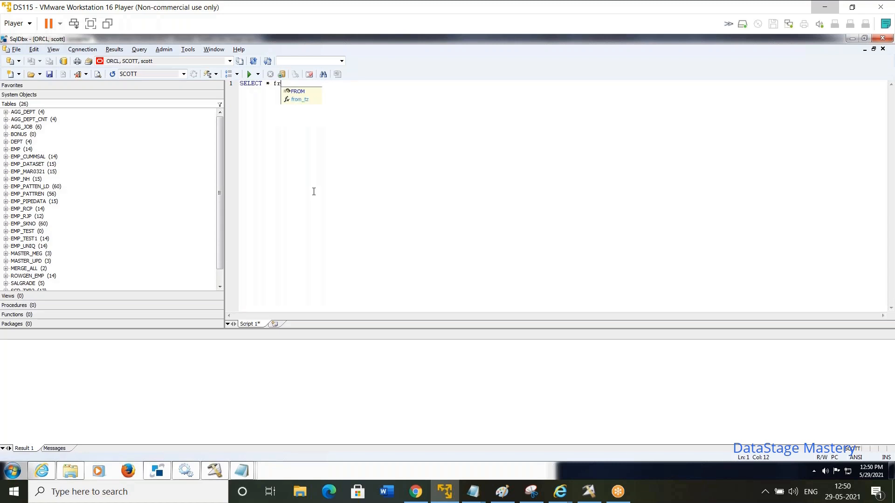
text(om SCD_TYP2)
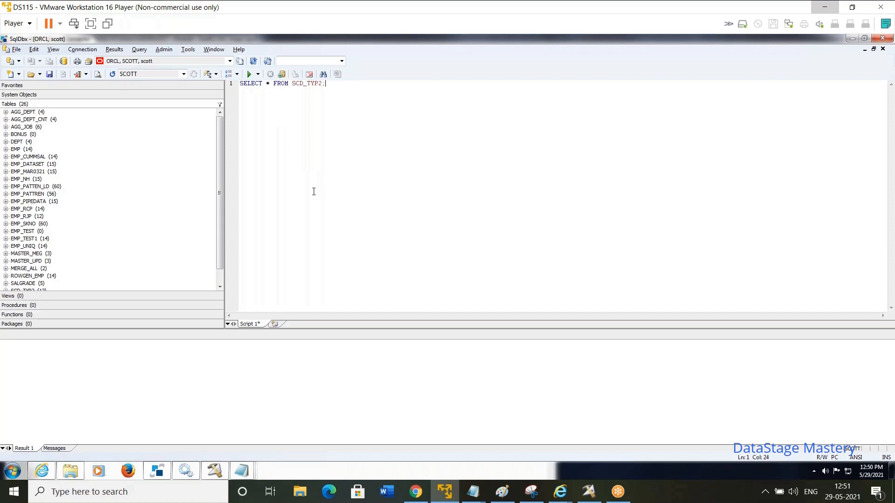
text(;)
key(ctrl+a)
click(249, 74)
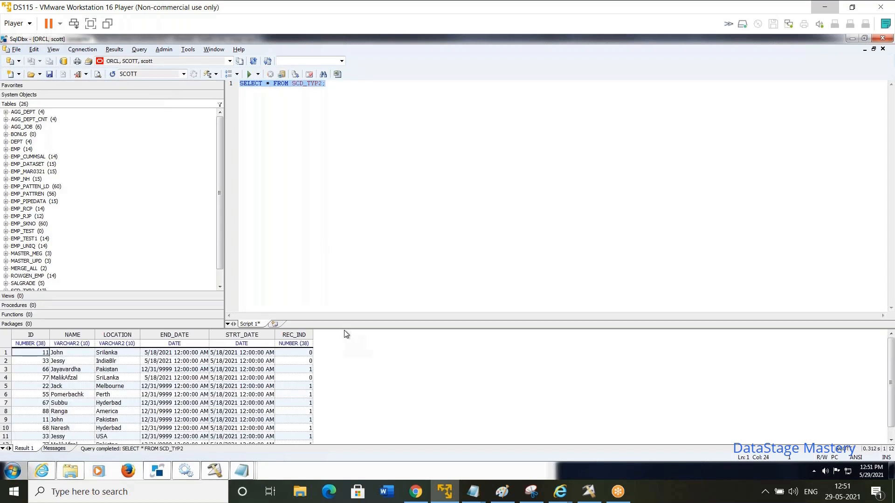
drag(347, 329, 365, 210)
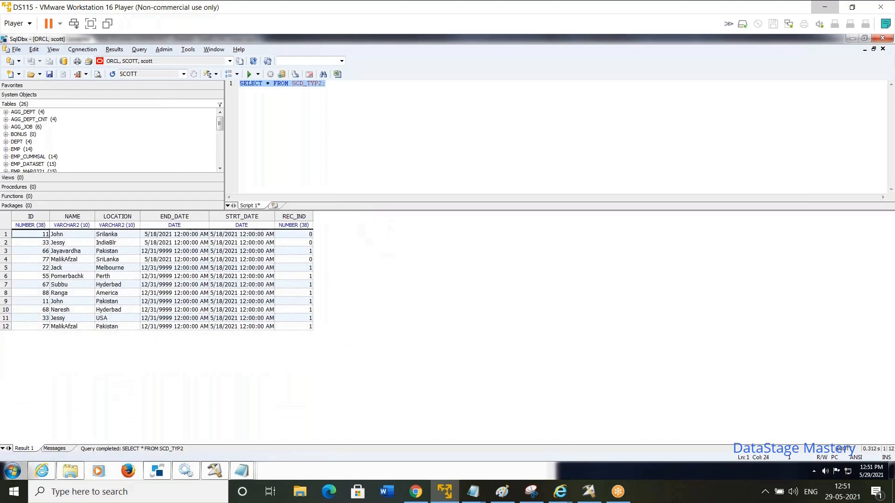
Add the statement "DELETE FROM SCD_TYP2;" below the query and execute only that statement
click(336, 95)
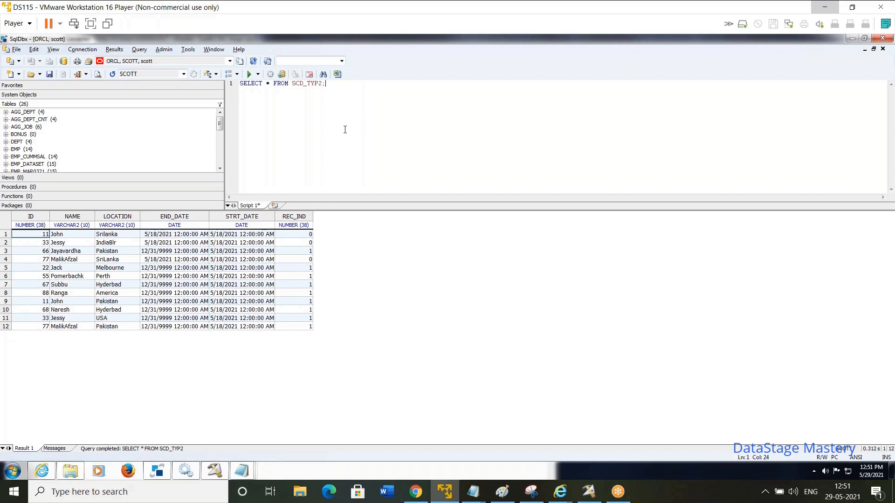
text(dee)
key(BackSpace)
text(lete from )
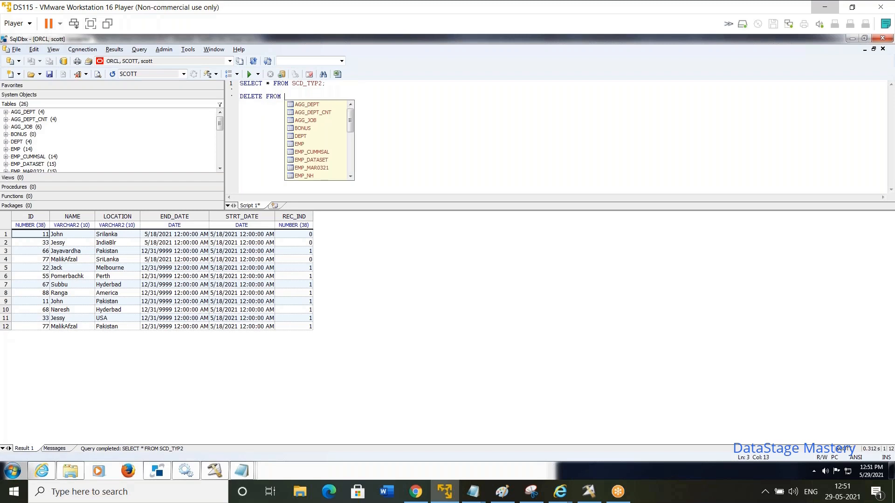
text(s)
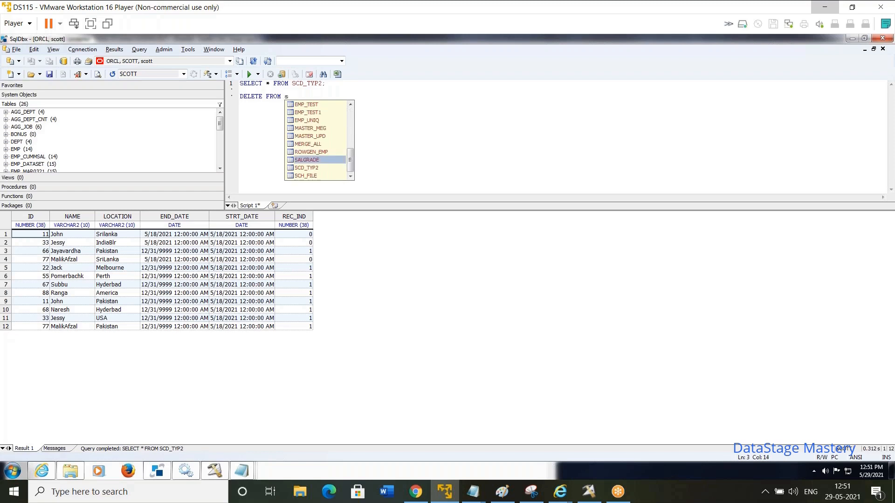
key(Down)
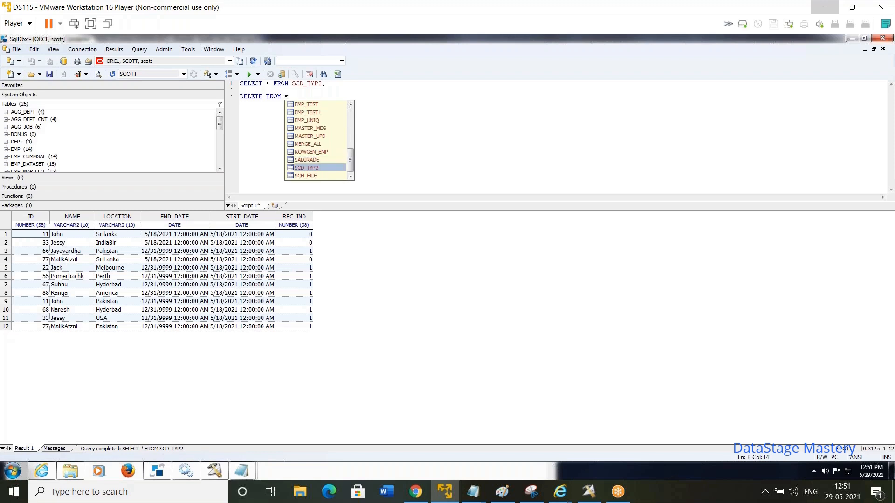
key(Return)
text(;)
key(shift+Home)
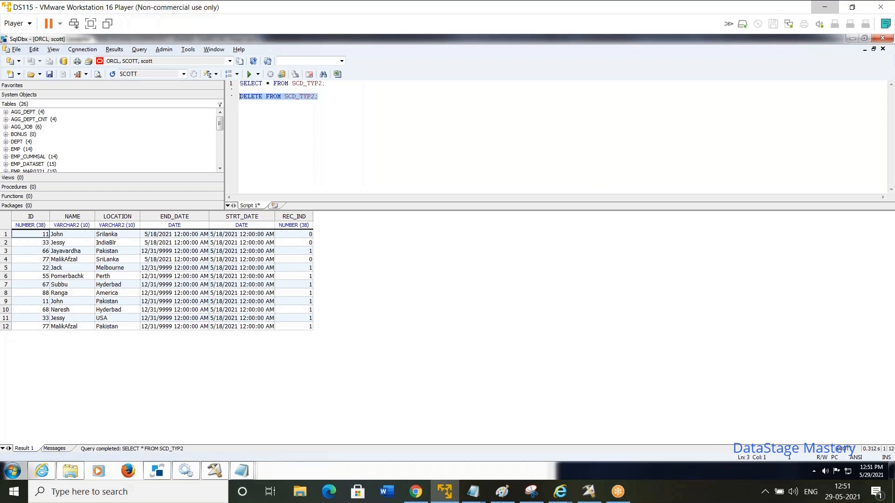
click(249, 74)
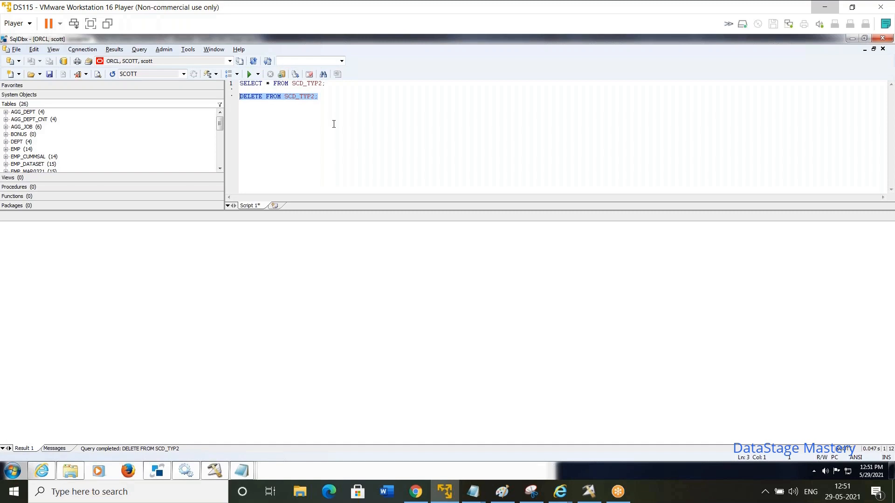
Add a "COMMIT;" statement below the delete and execute it on its own
click(333, 124)
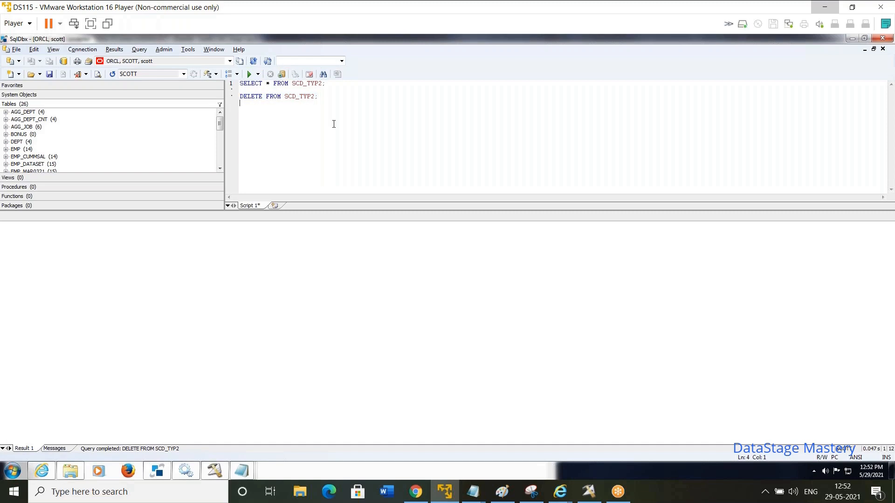
key(Return)
text(commit;)
key(shift+Home)
click(249, 74)
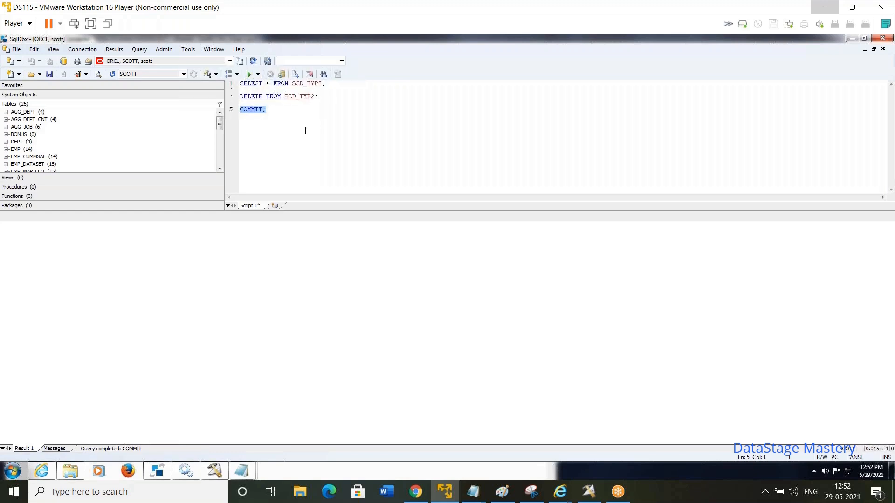
Rerun only the SELECT query to check the contents of the SCD_TYP2 table
click(298, 117)
drag(329, 83, 240, 84)
click(249, 74)
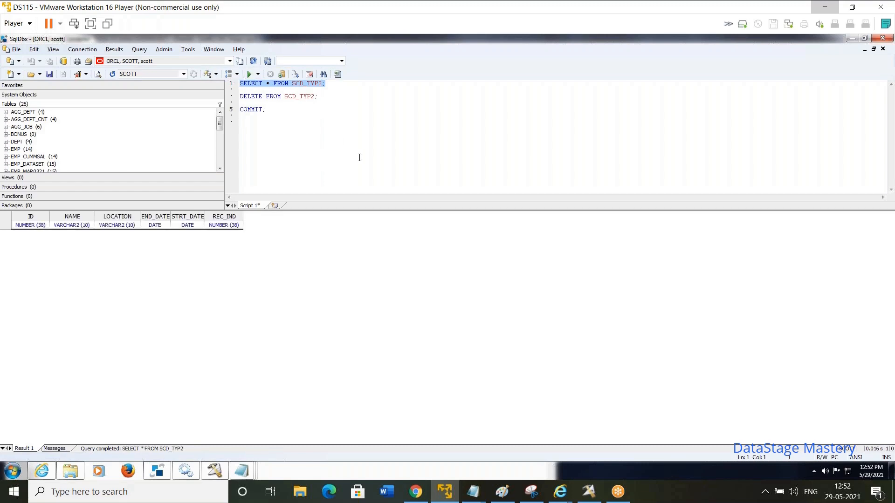
click(359, 155)
Switch to DataStage Designer, close the data preview, and accept the Oracle_DWH connector settings
click(218, 471)
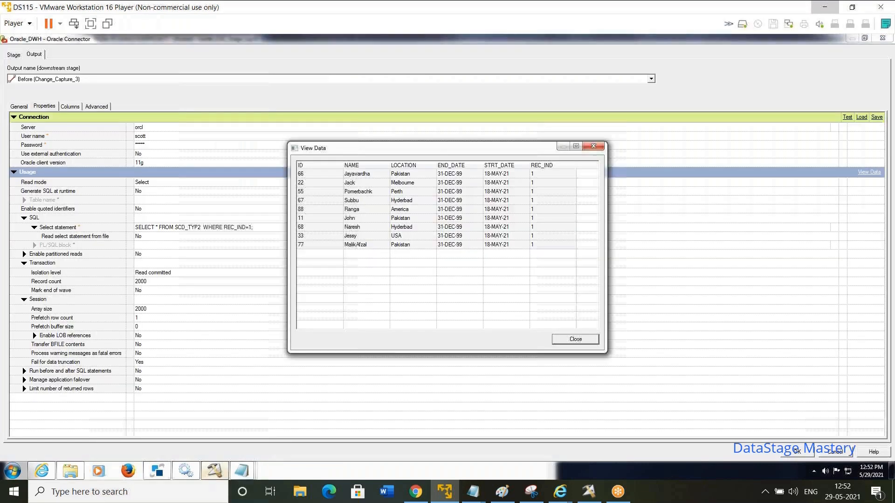
click(576, 339)
click(798, 452)
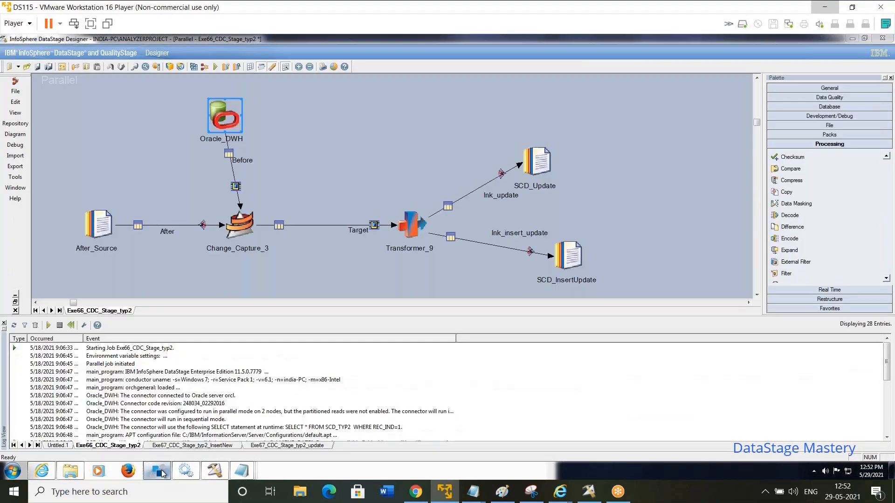
Check the SCD_TYP2 column structure in SqlDbx and return to the DataStage job design
click(157, 471)
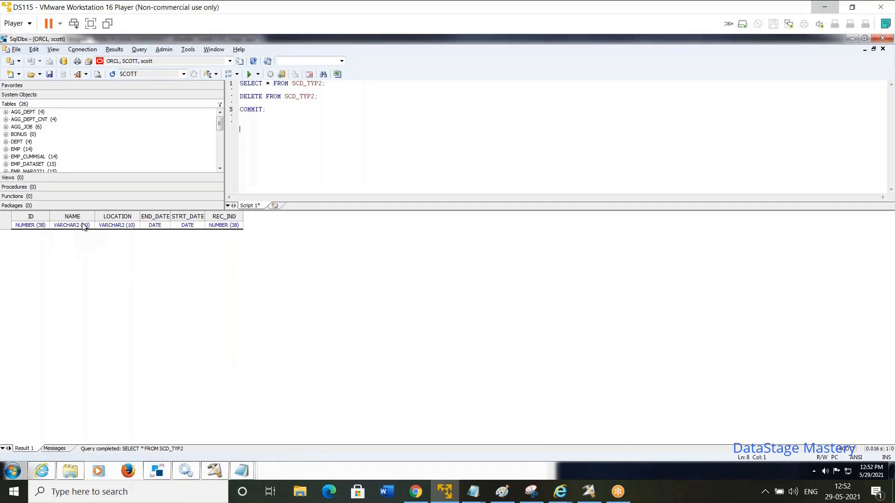
click(31, 227)
click(161, 470)
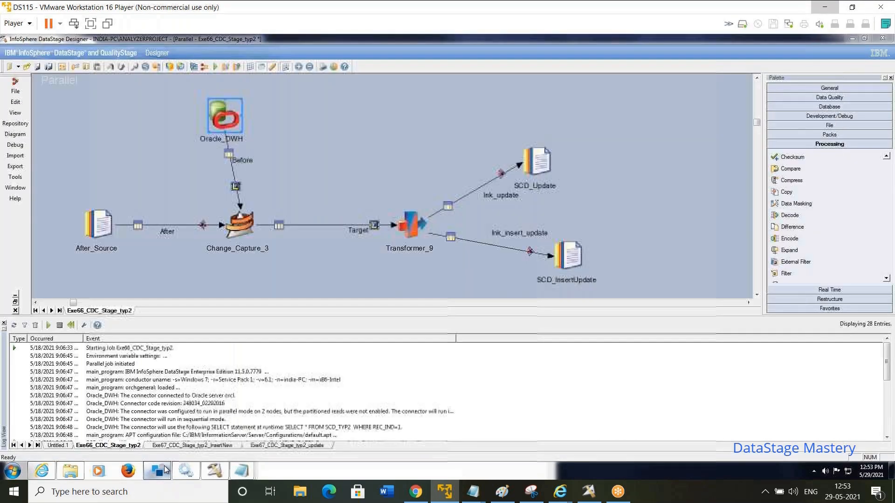
Examine the output column definitions of the Oracle_DWH connector and close its editor
click(324, 113)
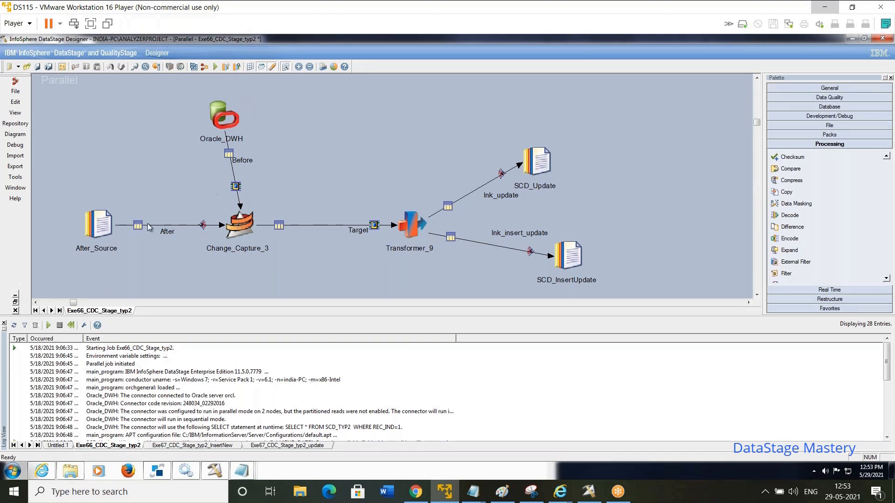
drag(73, 202, 151, 267)
double_click(219, 110)
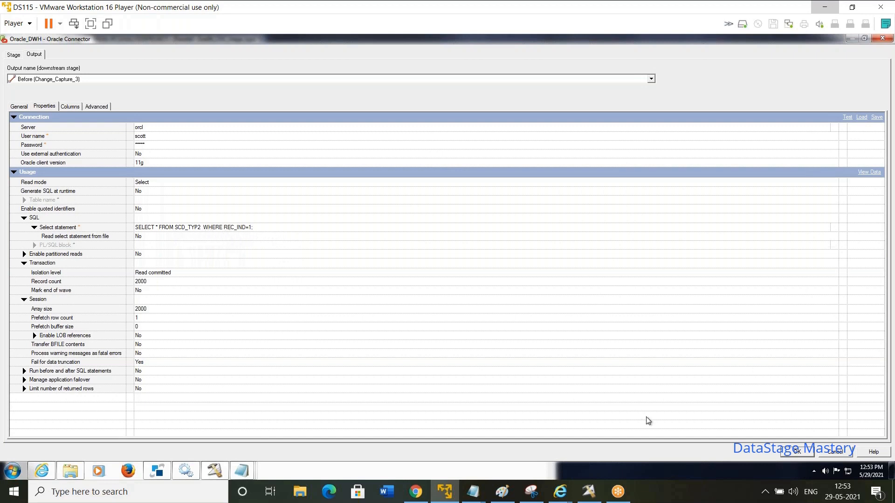
click(75, 106)
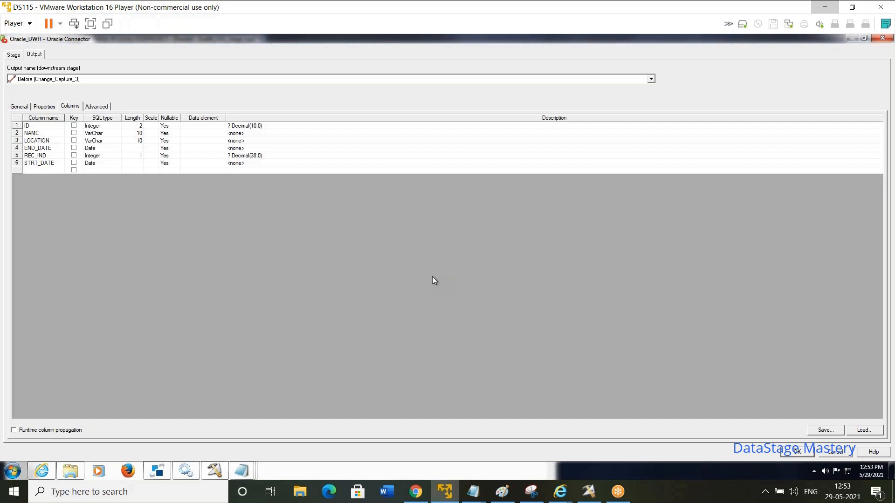
click(795, 452)
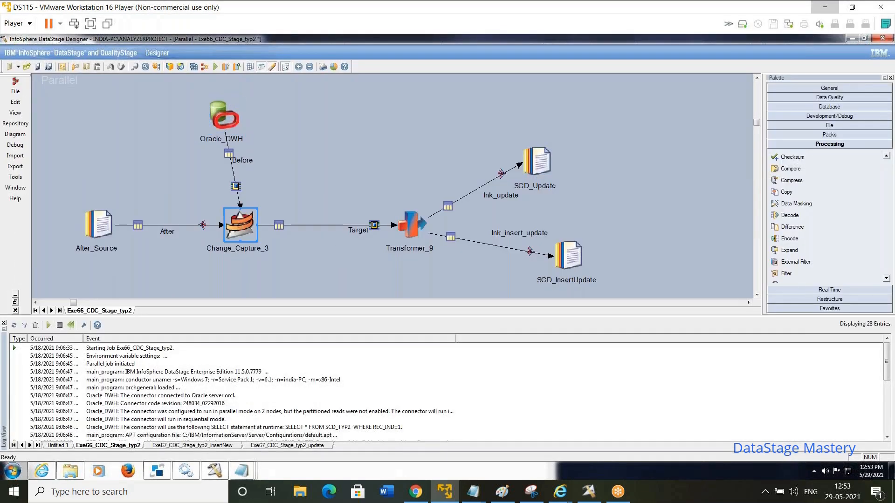
Review the Change_Capture_3 stage's drop output options for copy, delete, edit and insert and its output mapping, and accept the stage settings
double_click(240, 224)
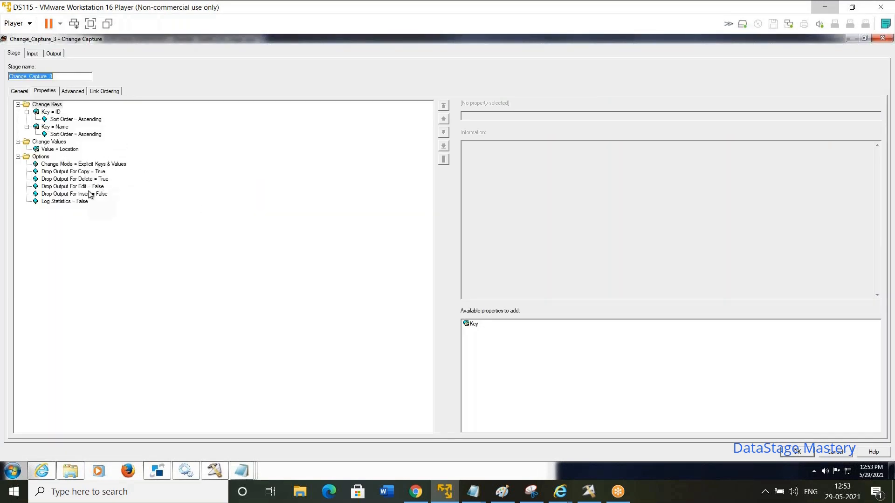
click(98, 172)
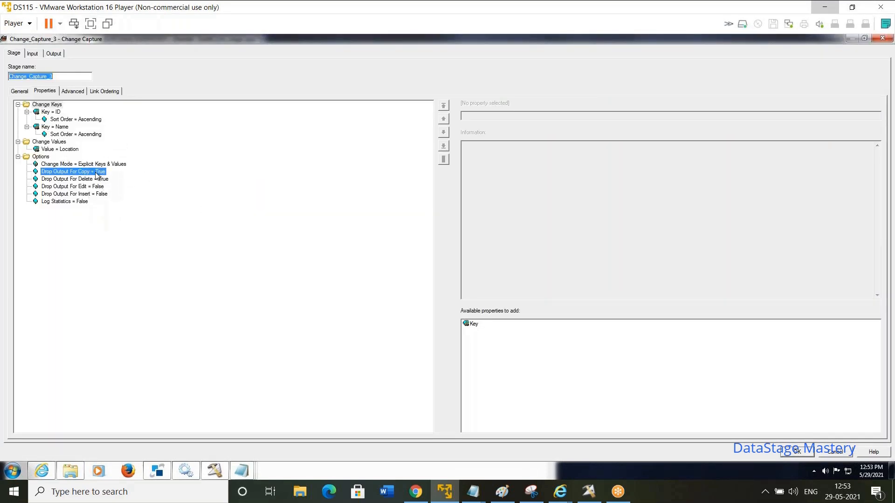
click(104, 180)
click(104, 187)
click(106, 194)
click(53, 53)
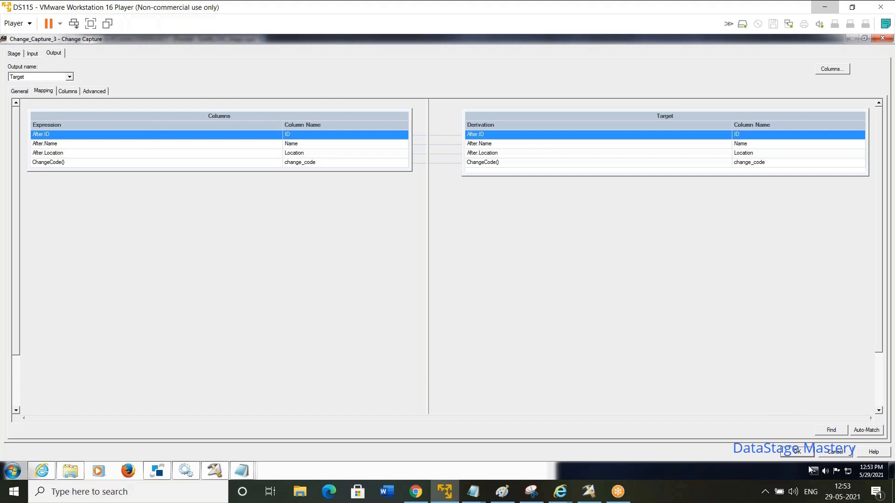
click(797, 452)
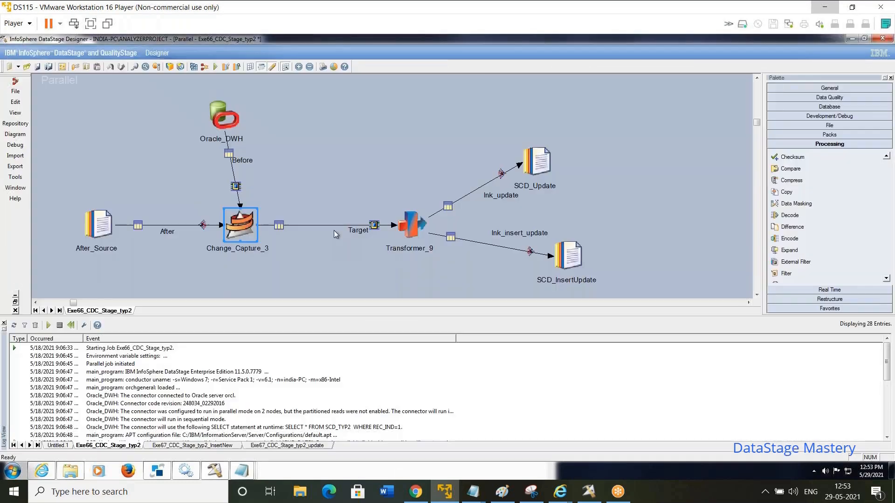
Review the Transformer_9 link constraints for lnk_insert_update and lnk_update, and accept the stage settings
click(413, 222)
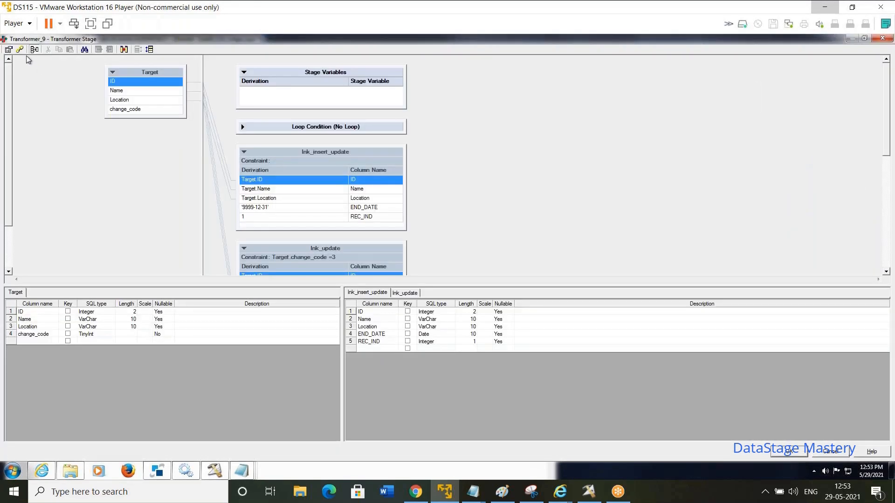
click(21, 51)
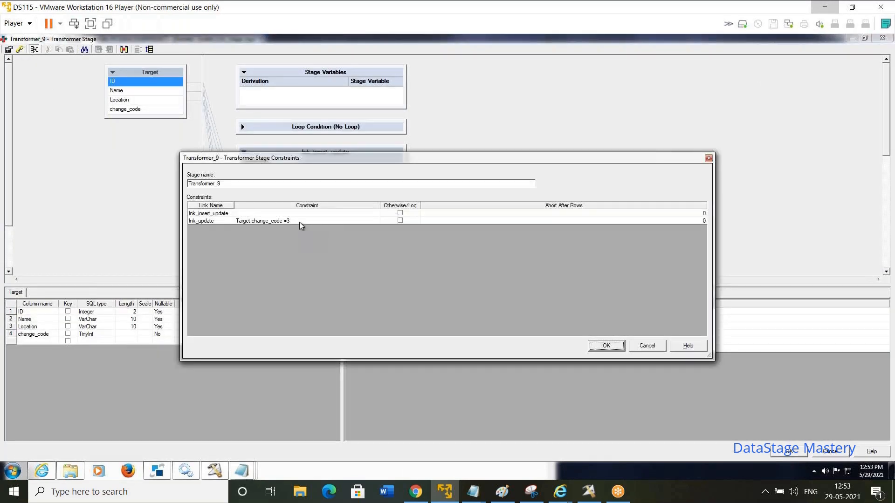
click(300, 225)
click(320, 214)
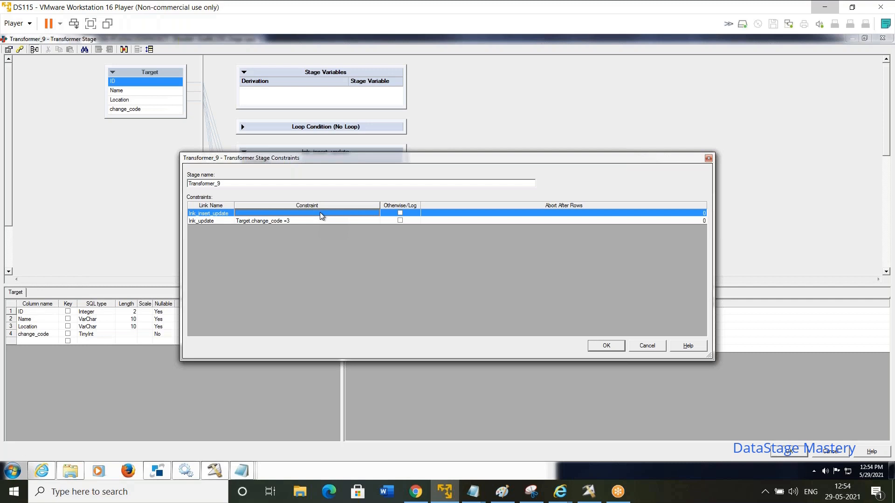
click(223, 220)
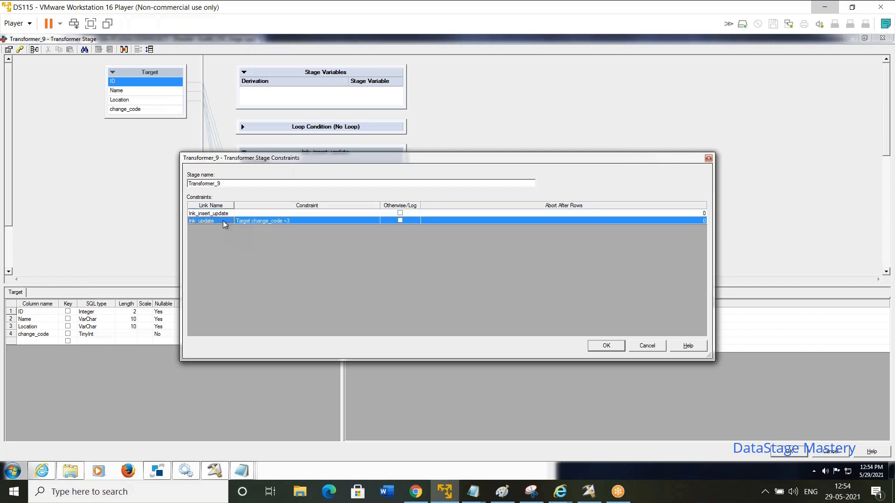
click(605, 345)
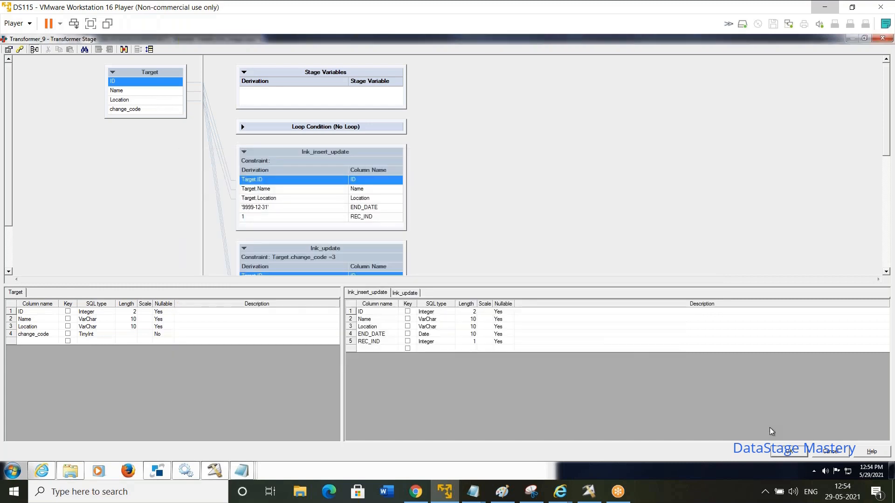
click(792, 454)
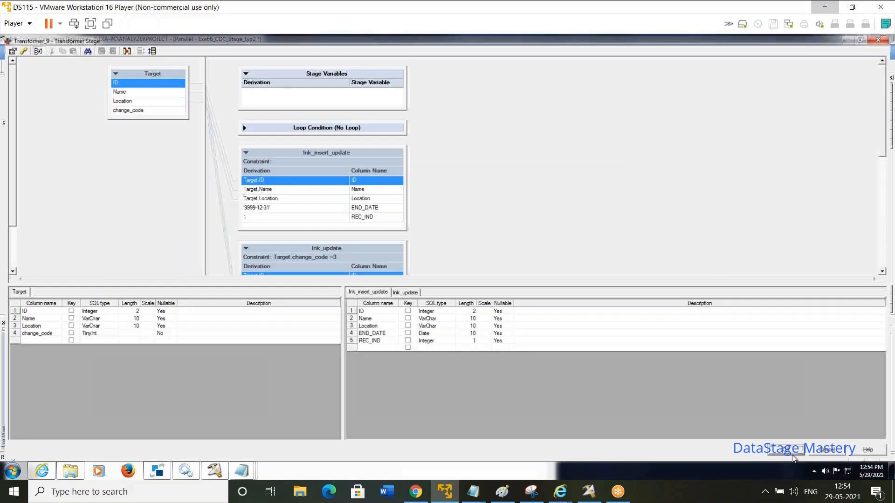
click(316, 130)
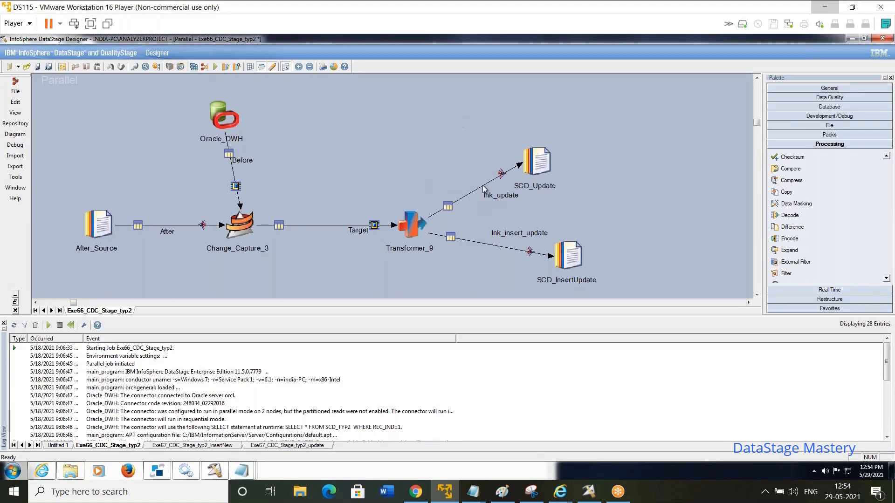
drag(471, 123, 621, 213)
drag(537, 218, 624, 300)
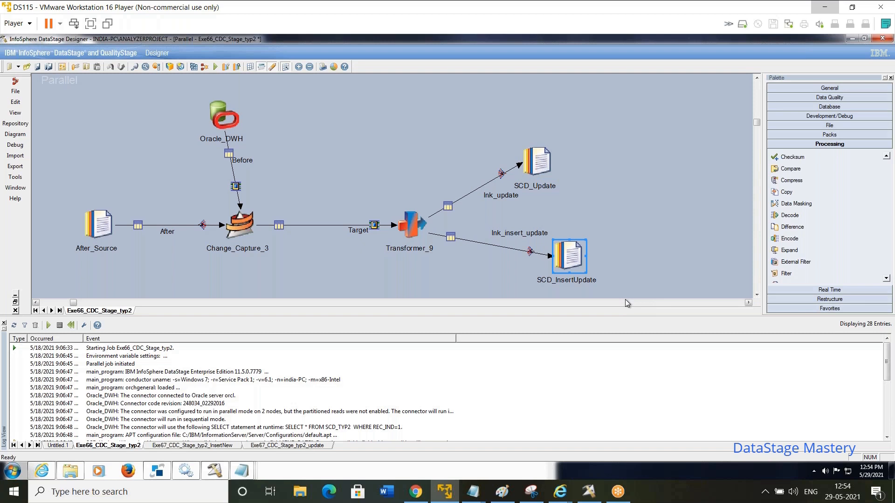
click(188, 76)
Compile the modified Exe66_CDC_Stage_typ2 job and run it with no limit on warnings
click(214, 65)
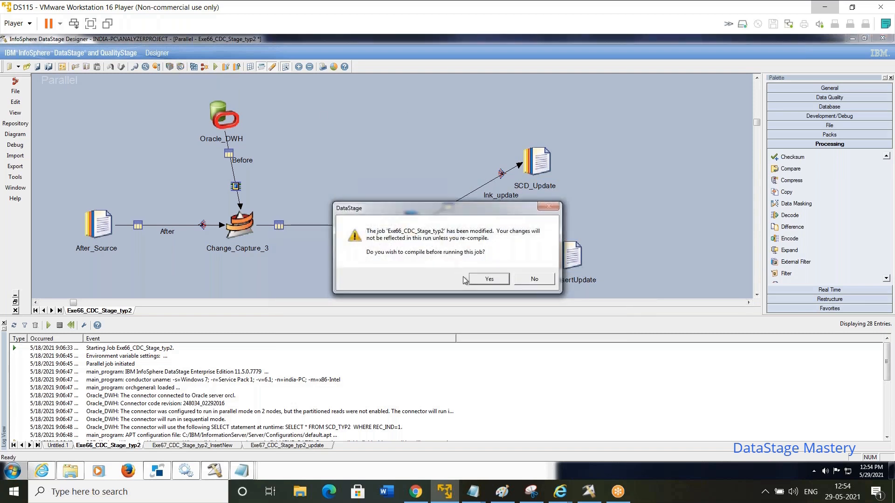
click(487, 278)
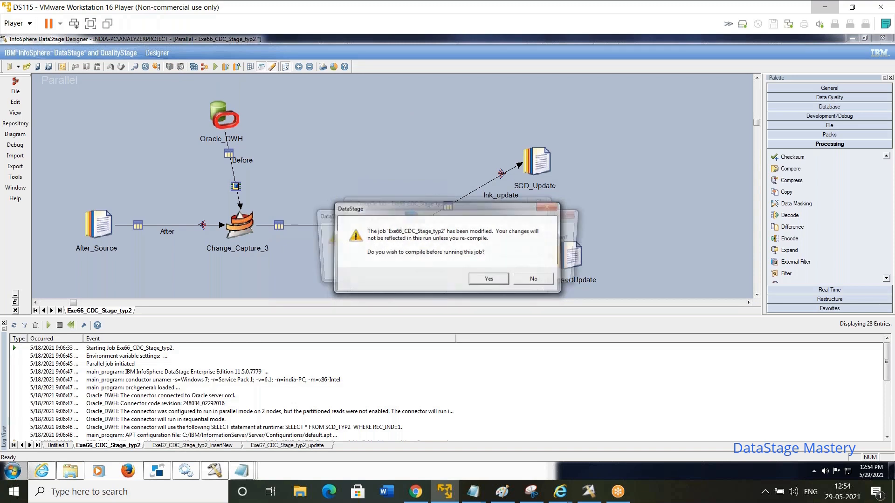
click(428, 269)
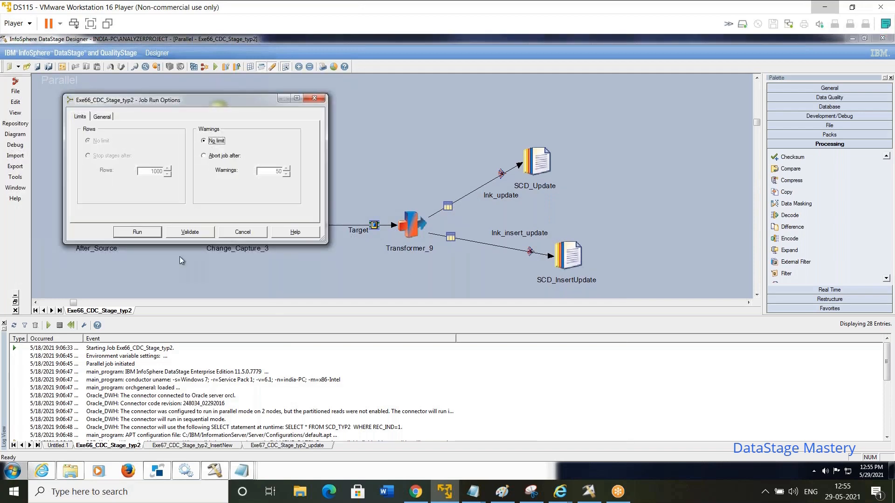
click(137, 233)
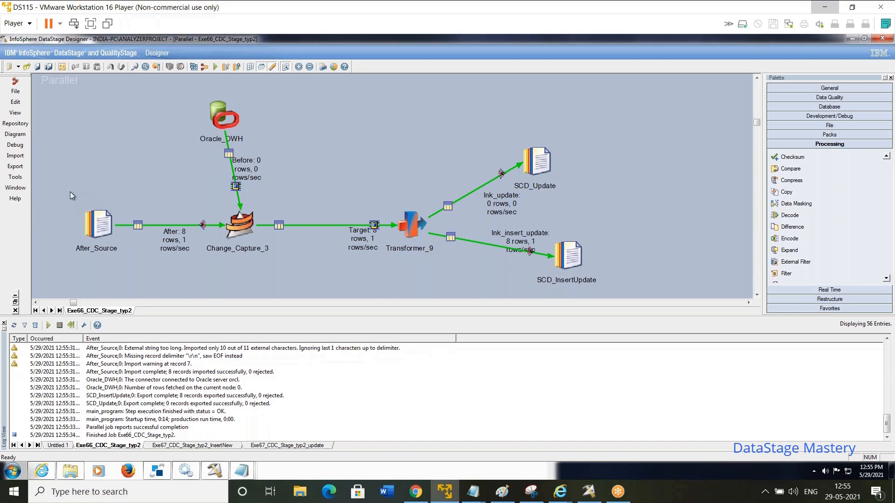
drag(60, 189, 668, 294)
drag(466, 123, 657, 290)
drag(464, 100, 641, 290)
click(631, 221)
Open the Exe67_CDC_Stage_typ2_update job and line up the SCD_Update and Oracle_SCD_Update stages with Transformer_9
click(286, 445)
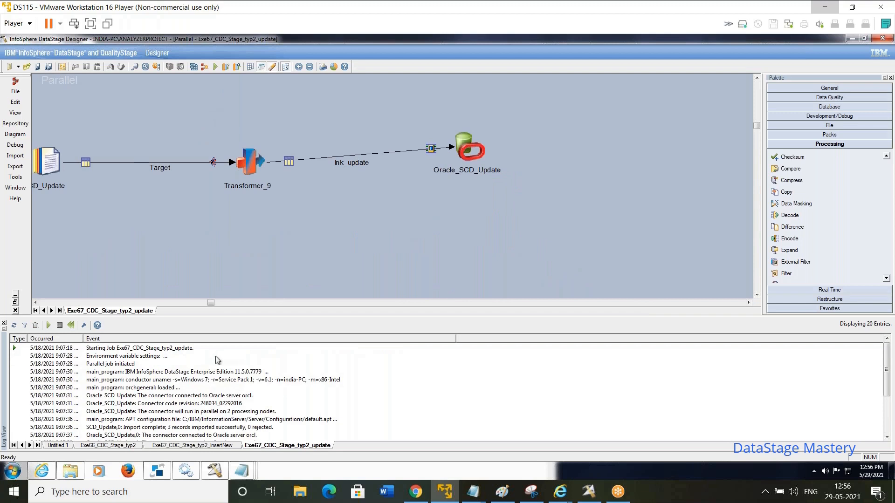
click(187, 446)
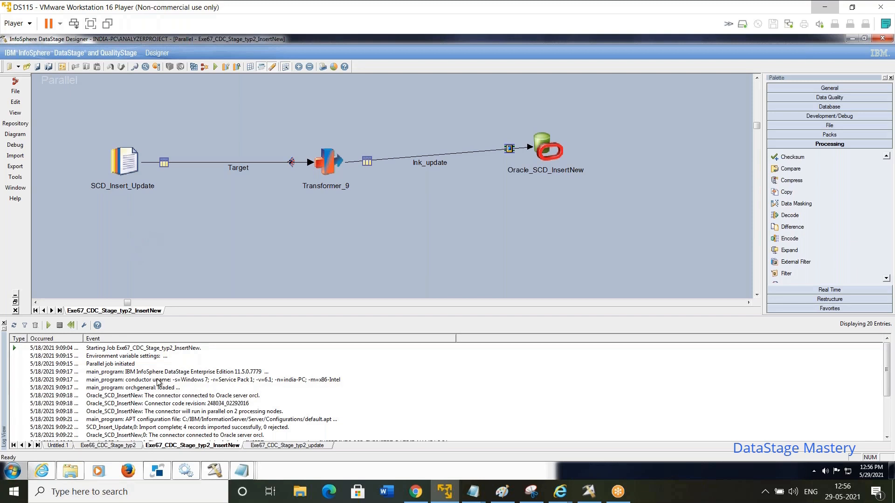
click(293, 446)
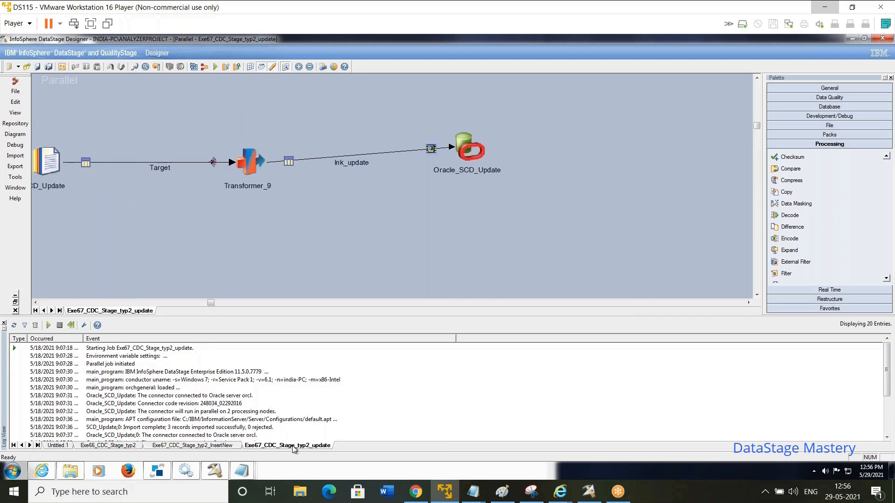
drag(56, 169, 103, 170)
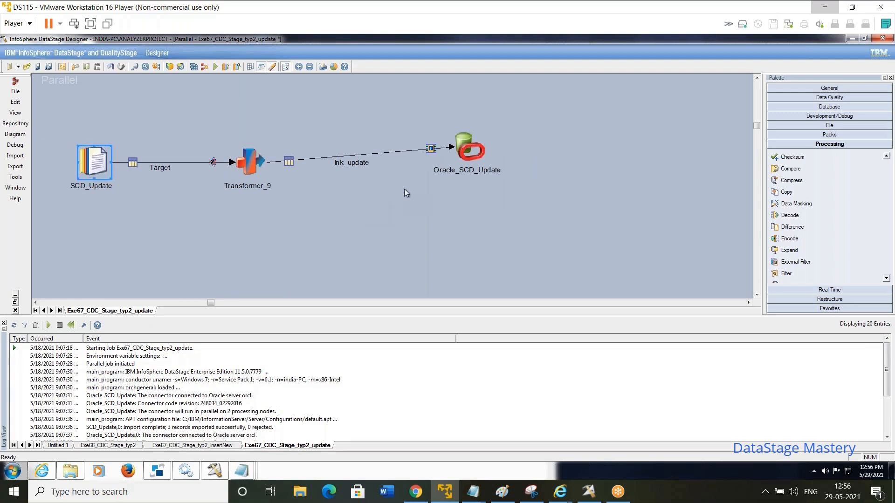
drag(459, 147, 413, 160)
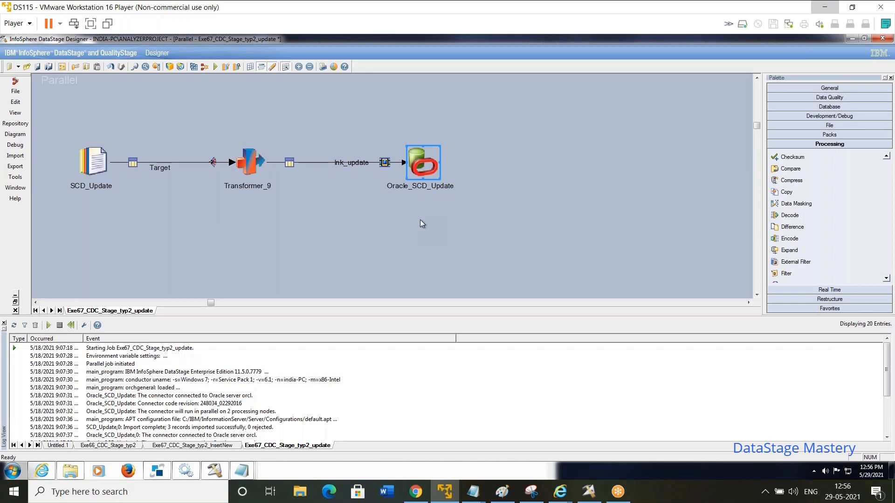
Examine the END_DATE and REC_IND derivations on both output links of Transformer_9 in Exe66_CDC_Stage_typ2, and accept the stage settings
click(126, 444)
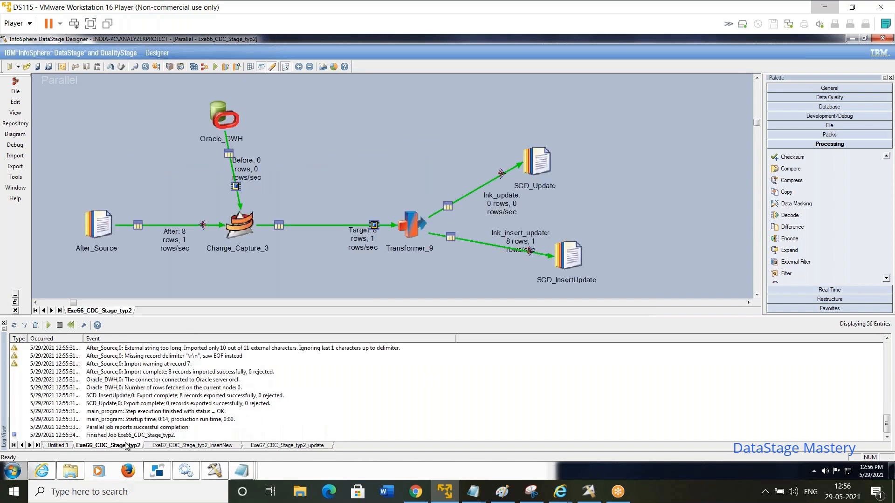
click(410, 223)
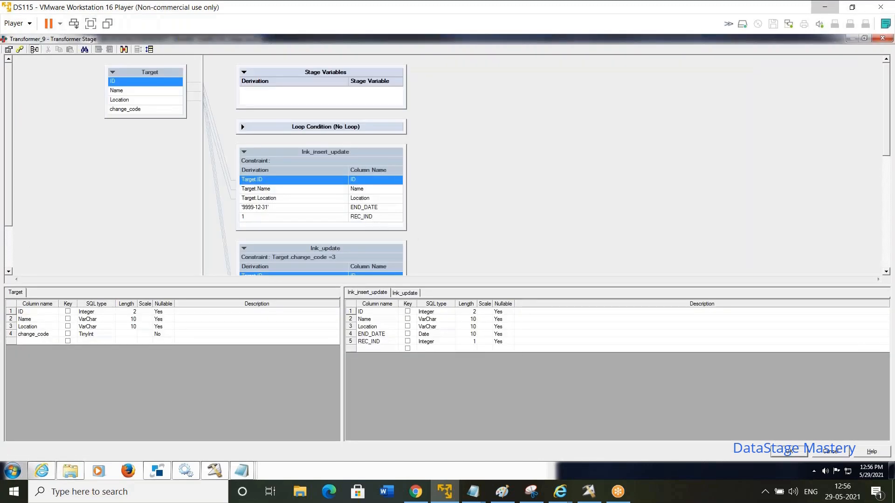
click(405, 293)
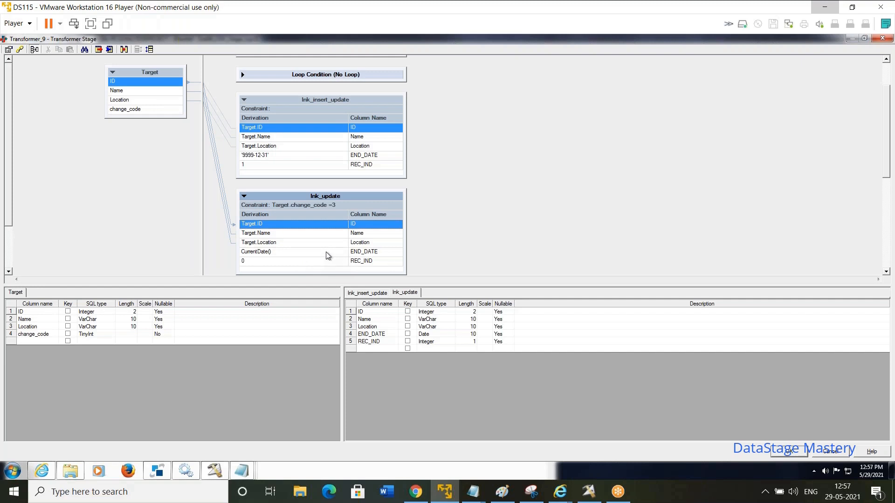
click(276, 254)
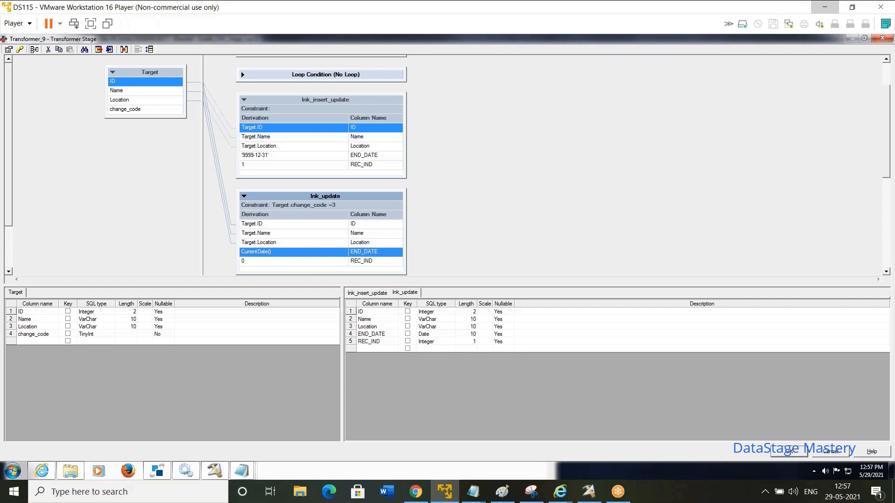
click(290, 261)
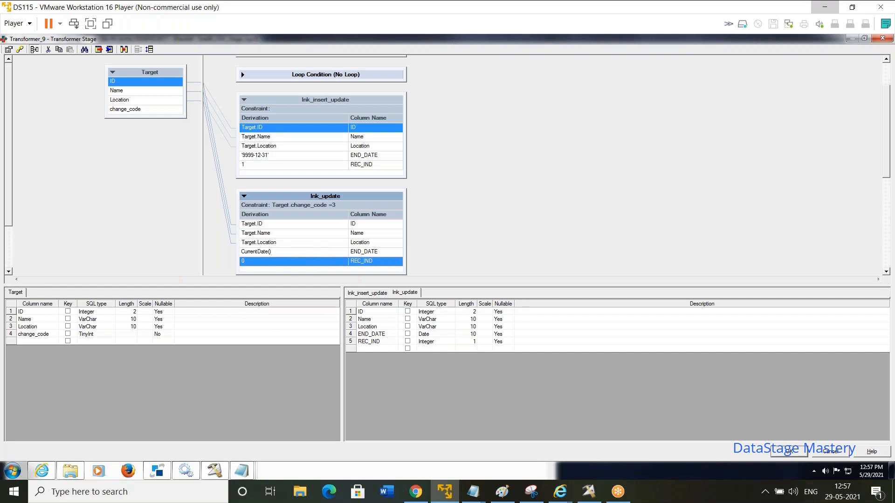
click(367, 293)
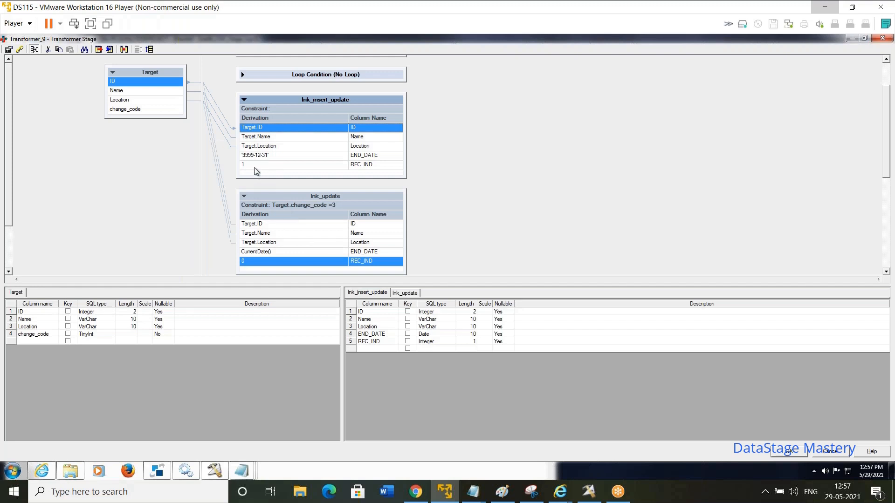
click(279, 165)
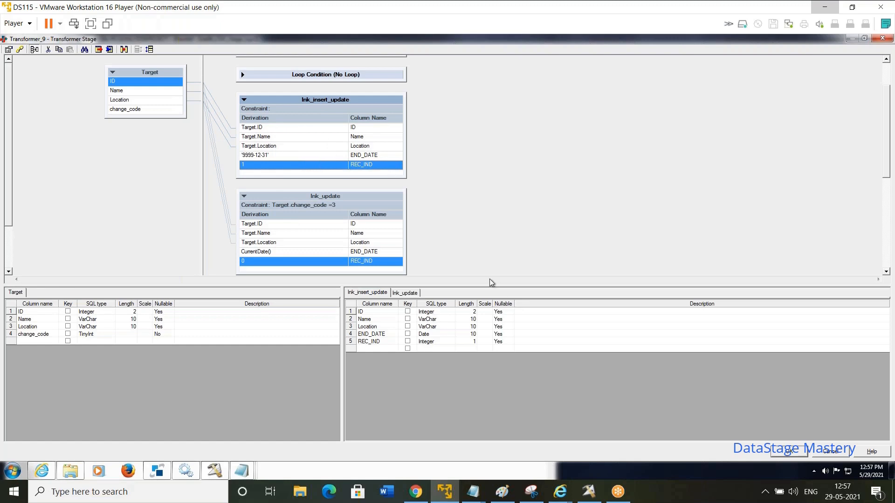
click(787, 450)
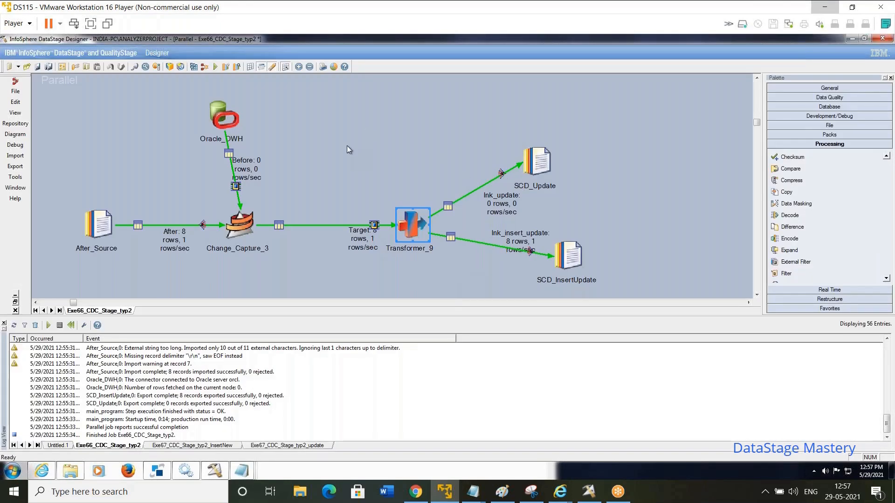
Recompile the Exe66_CDC_Stage_typ2 job and run it again with no limit on warnings
click(215, 67)
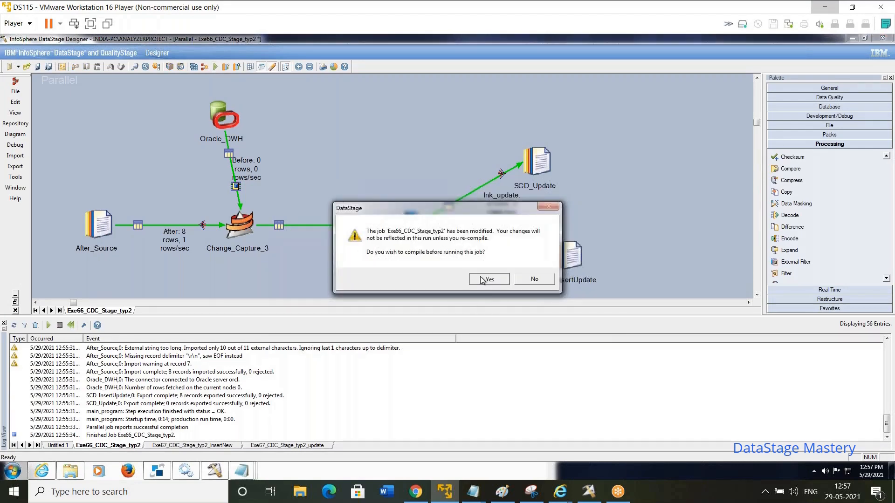
click(488, 279)
click(443, 269)
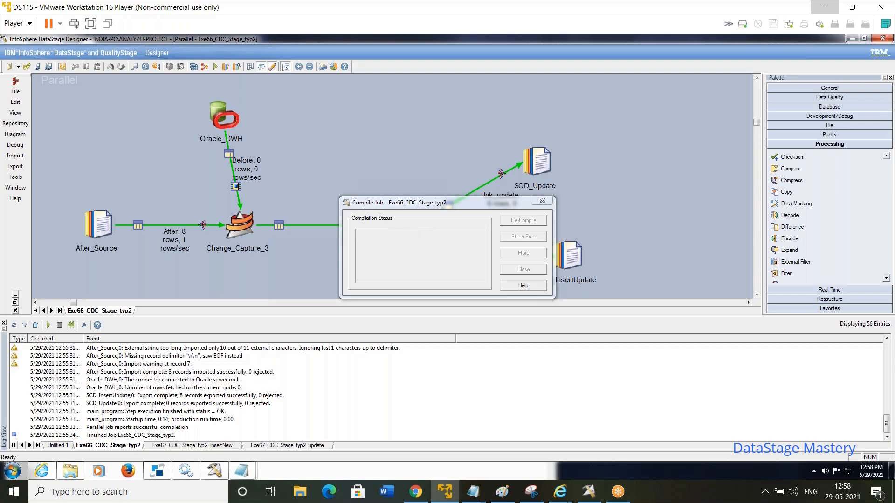
key(Escape)
key(ctrl+F5)
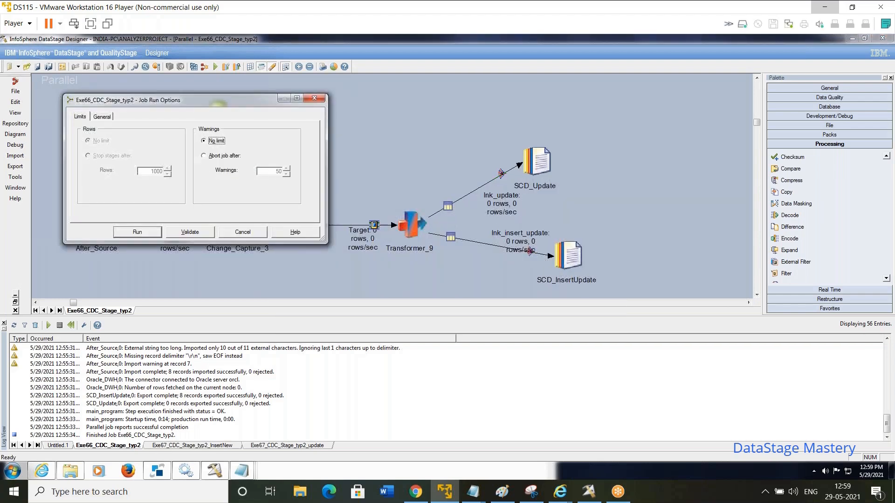
click(137, 233)
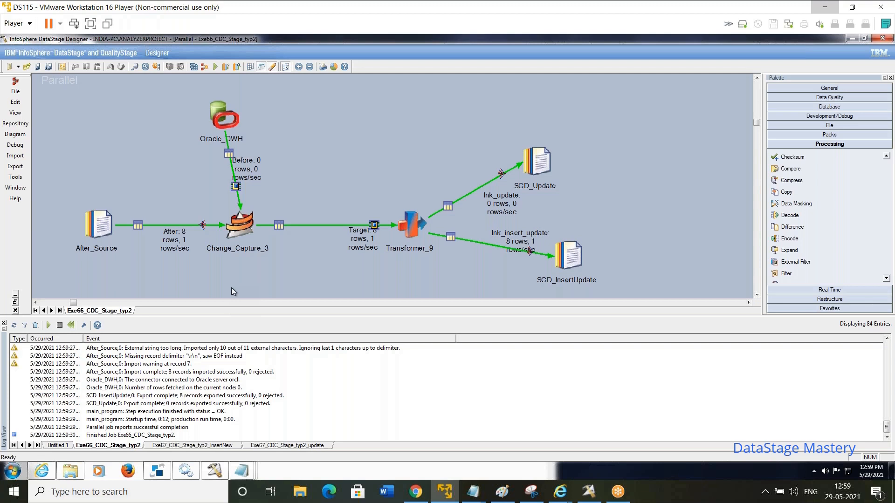
Examine the lnk_update column mappings of Transformer_9 in the Exe67_CDC_Stage_typ2_update job and accept the stage settings
click(287, 447)
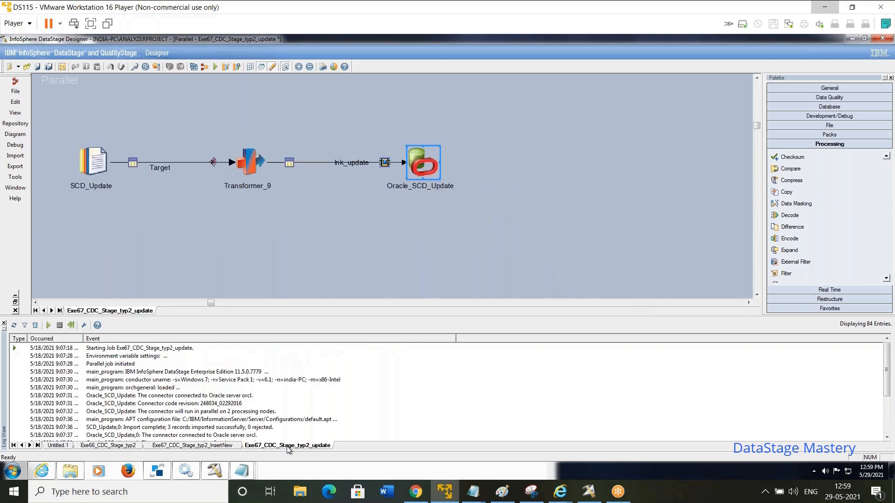
click(246, 171)
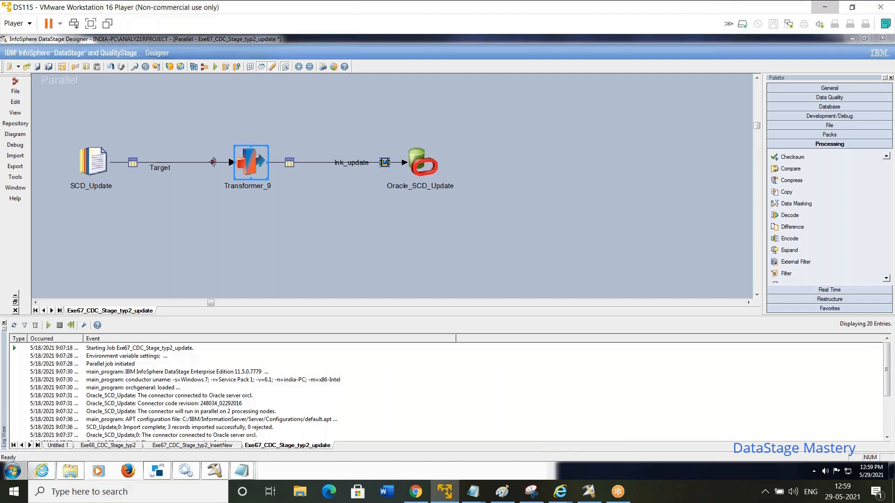
double_click(246, 170)
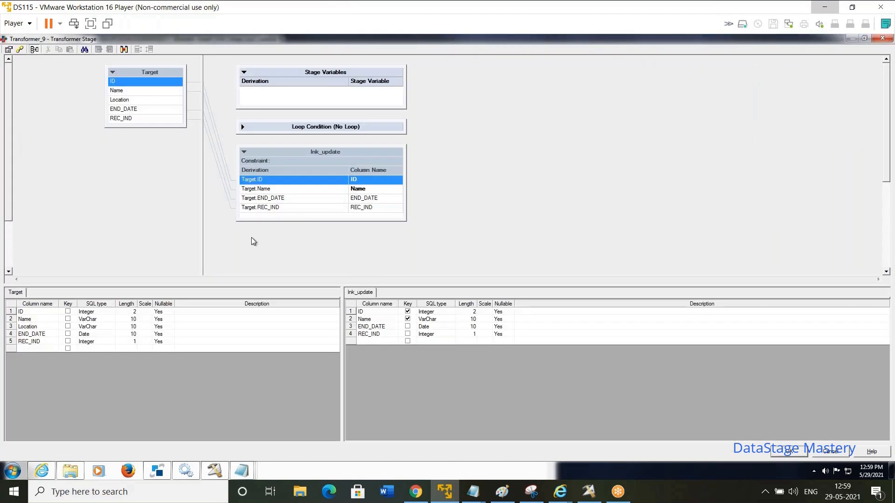
click(784, 453)
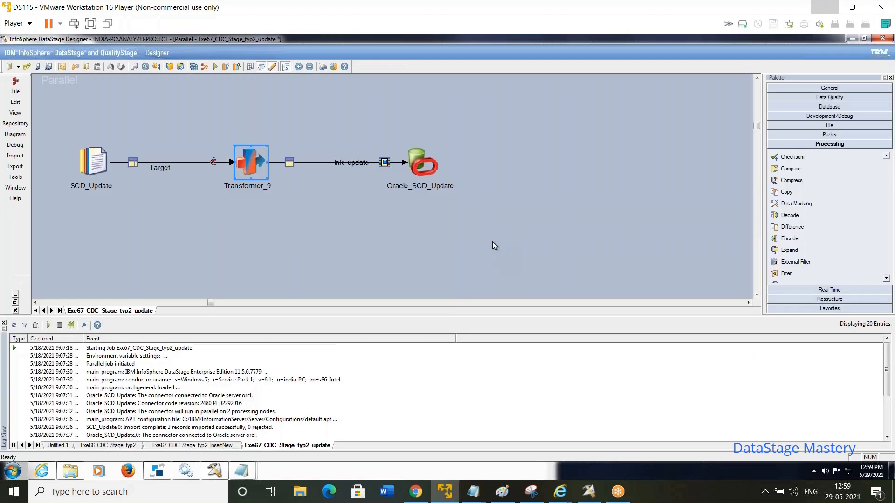
Review the write mode and table settings of the Oracle_SCD_Update connector and accept them
click(422, 164)
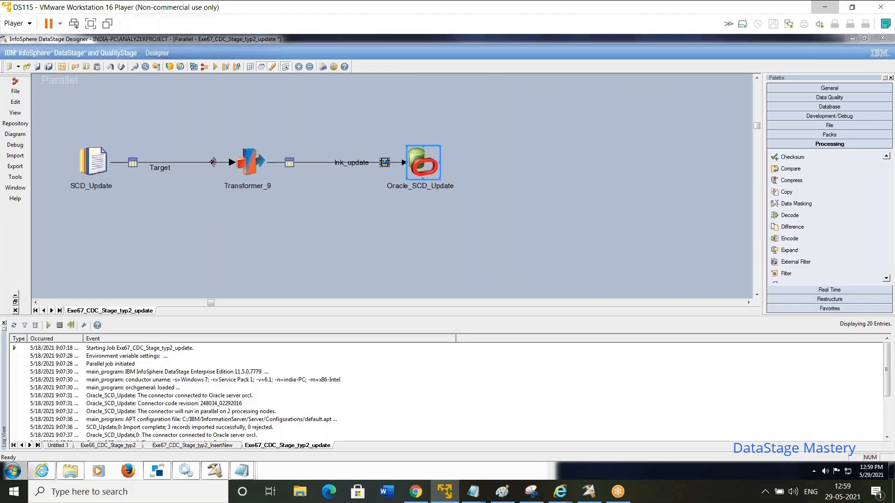
double_click(422, 164)
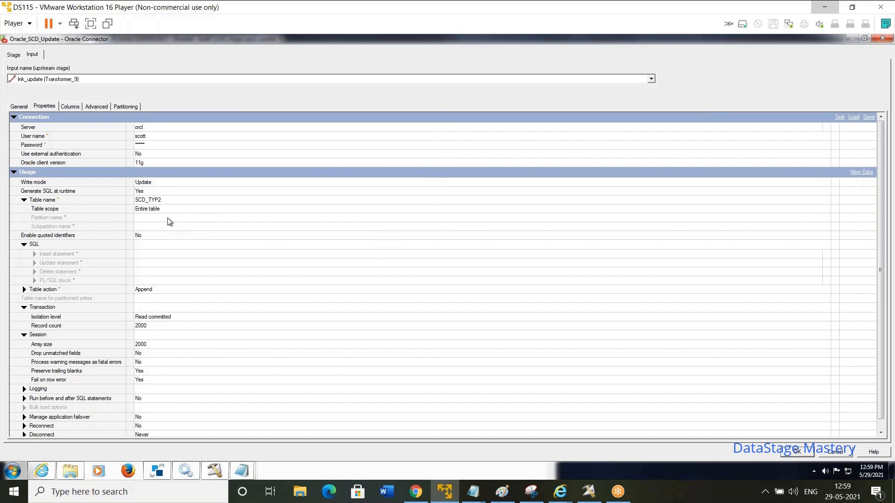
click(154, 184)
click(154, 184)
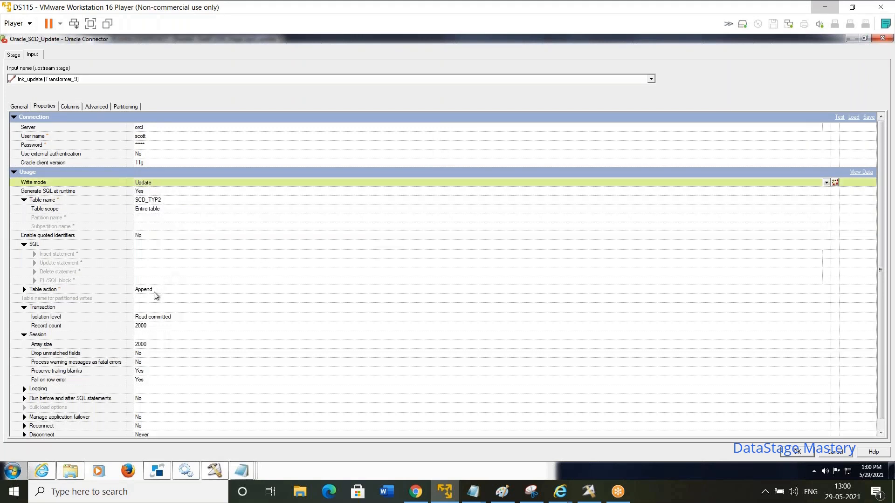
click(795, 453)
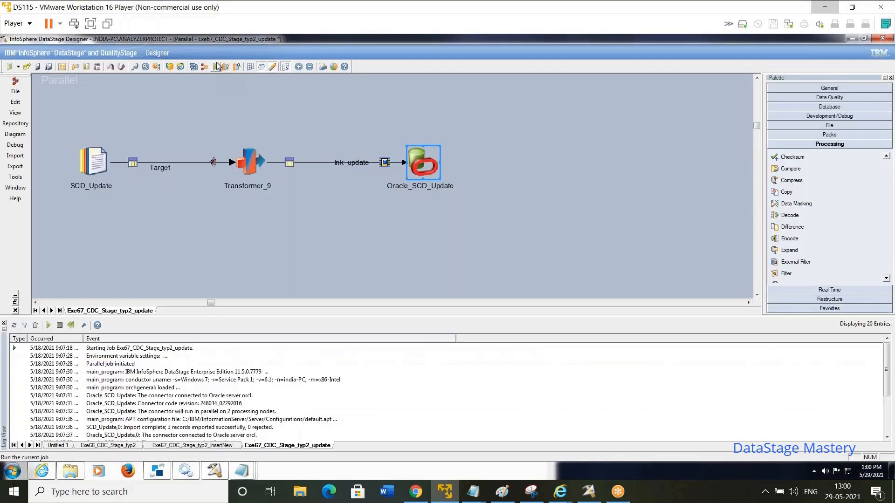
Compile and run the Exe67_CDC_Stage_typ2_update job with no limit on warnings, and widen the Occurred column of its log
click(217, 66)
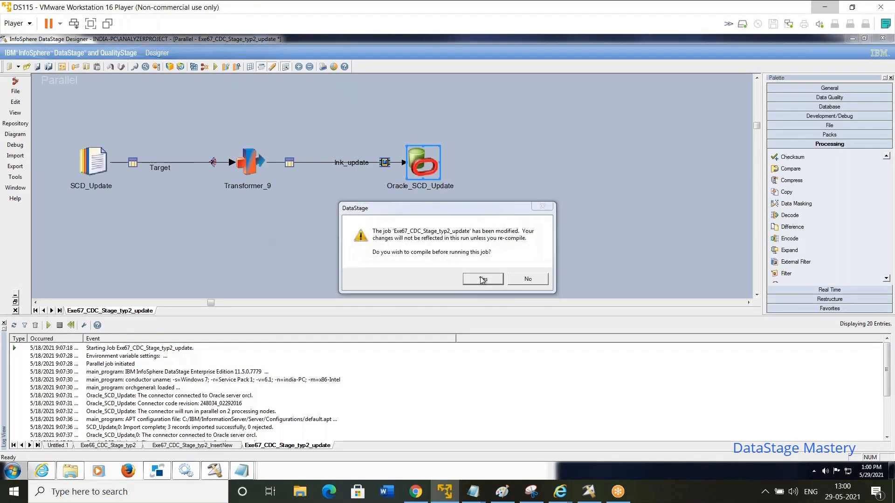
click(482, 279)
click(428, 269)
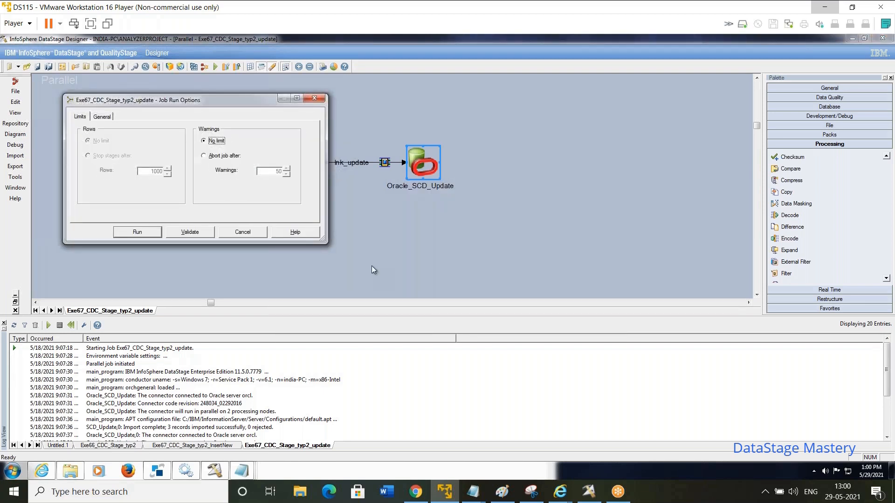
click(155, 231)
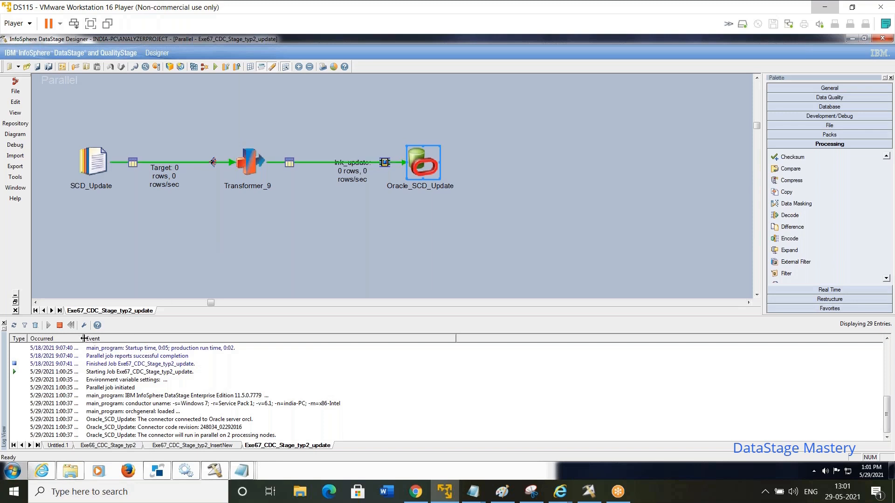
drag(84, 338, 124, 338)
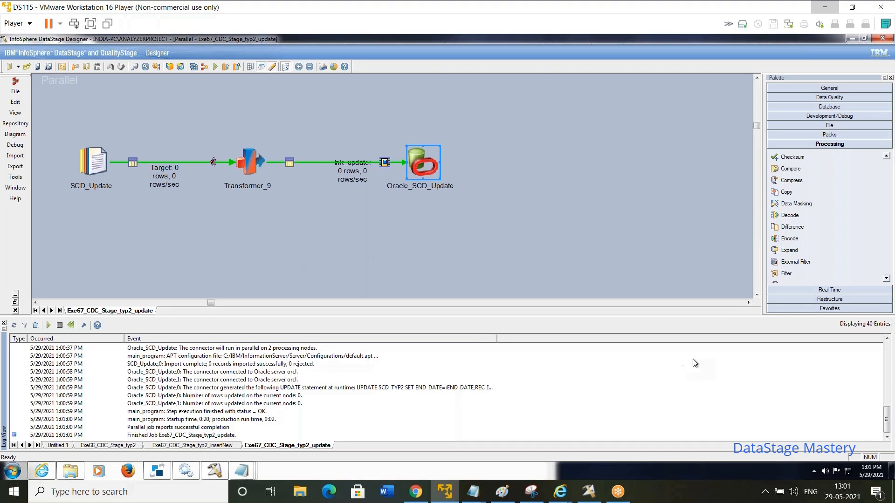
click(430, 254)
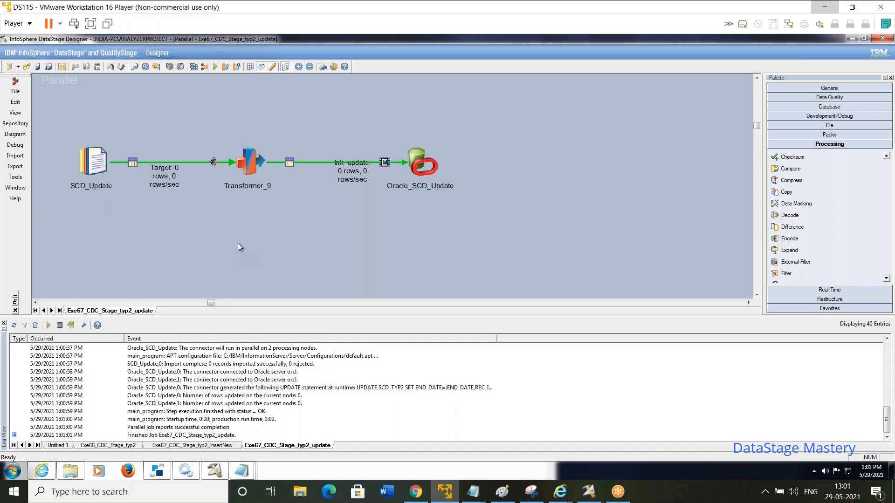
Examine the STRT_DATE and END_DATE derivations of Transformer_9 in the Exe67_CDC_Stage_typ2_InsertNew job and accept the stage settings
click(236, 445)
click(330, 159)
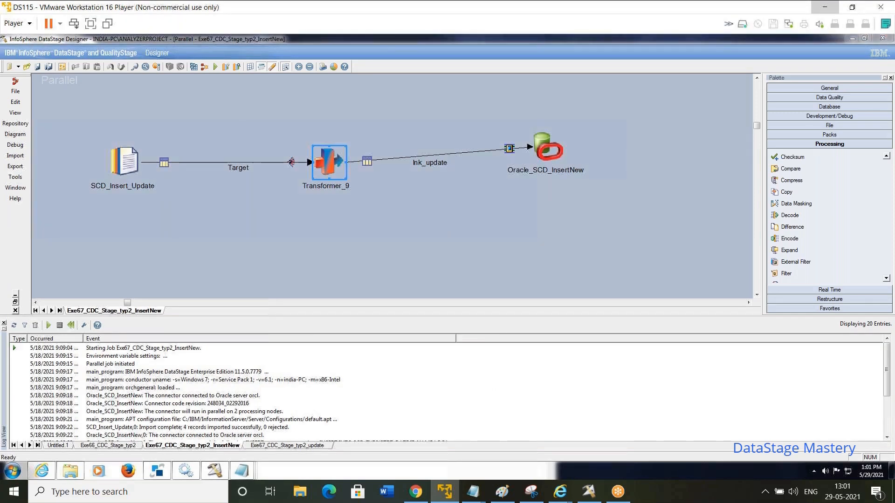
double_click(329, 162)
click(318, 227)
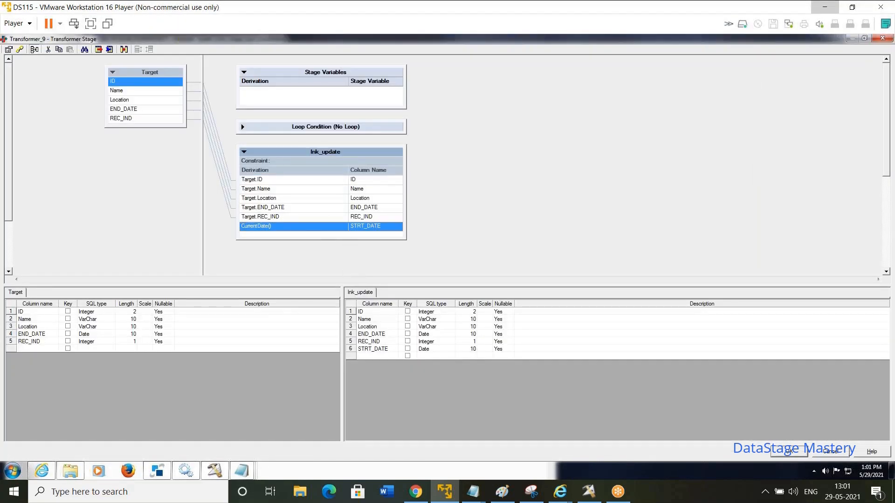
click(300, 208)
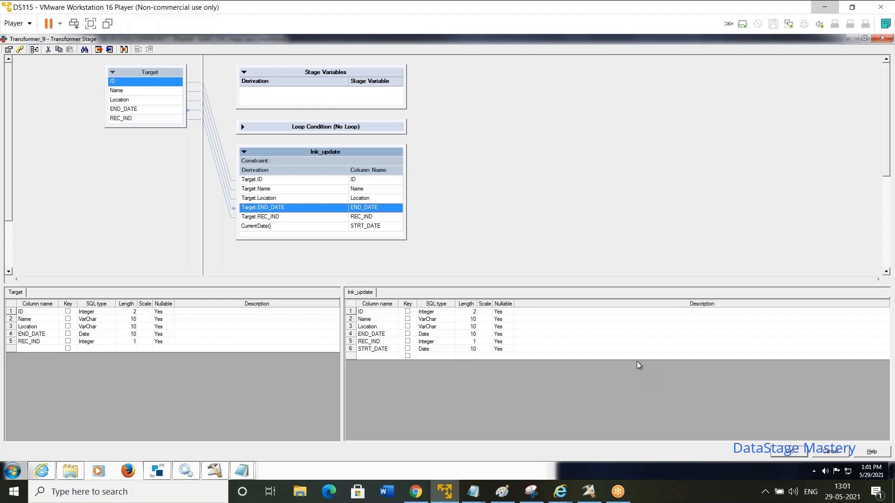
click(792, 451)
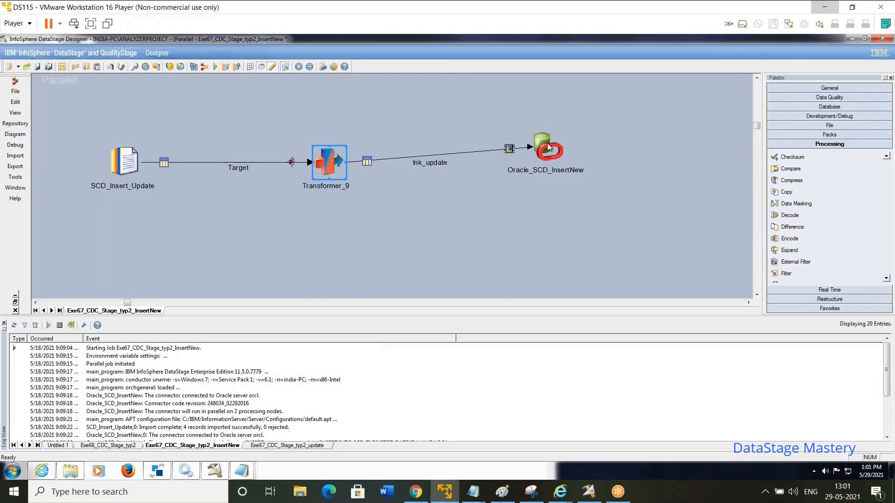
Line up the Oracle_SCD_InsertNew stage with Transformer_9 and move the SCD_Insert_Update stage closer to the transformer
drag(548, 148, 517, 163)
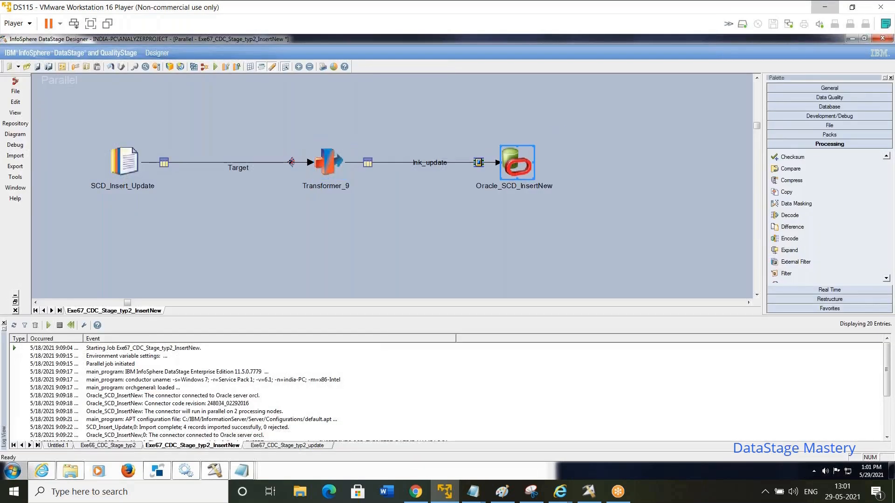
drag(130, 162, 163, 163)
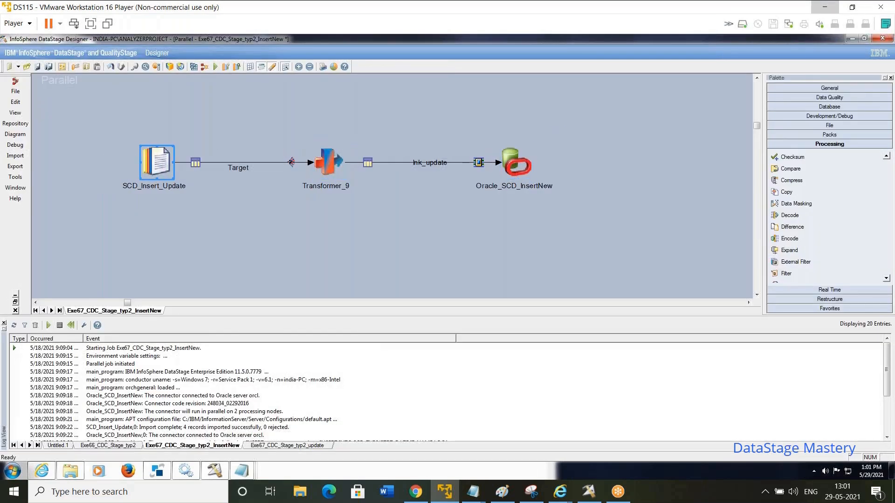
click(458, 220)
Review the Oracle_SCD_InsertNew connector properties, view the SCD_TYP2 table's data, and accept the settings
click(517, 163)
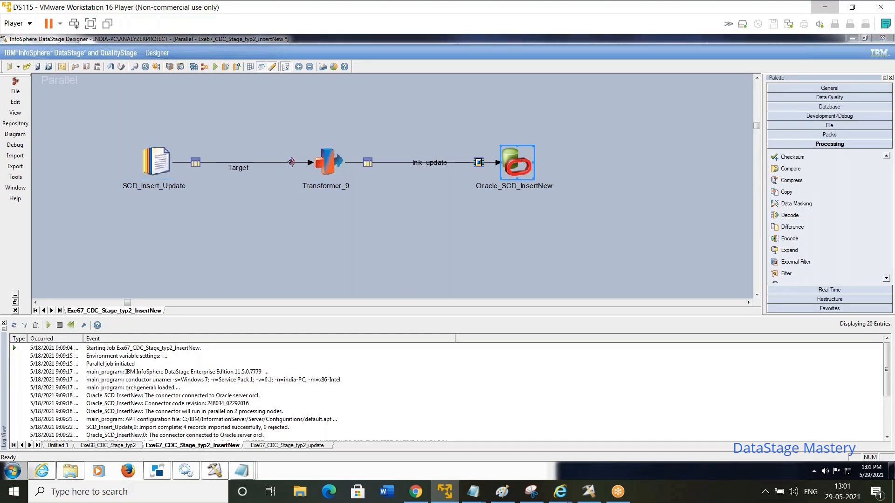
double_click(517, 163)
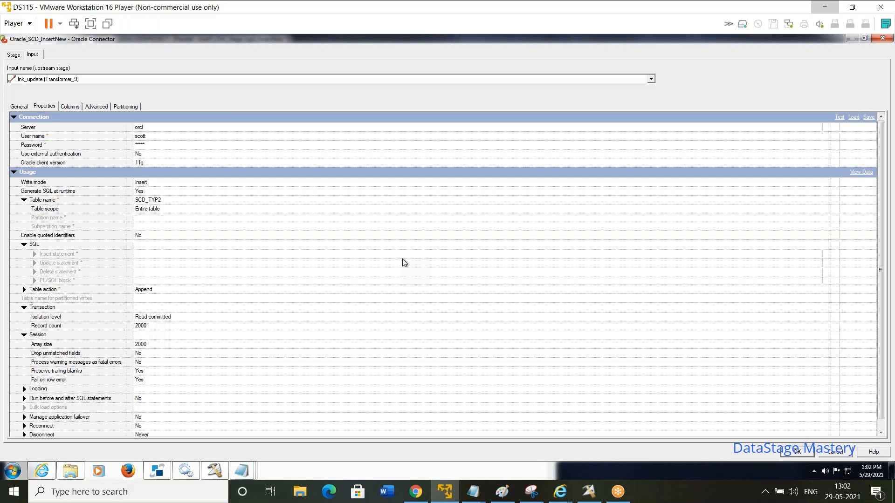
click(859, 175)
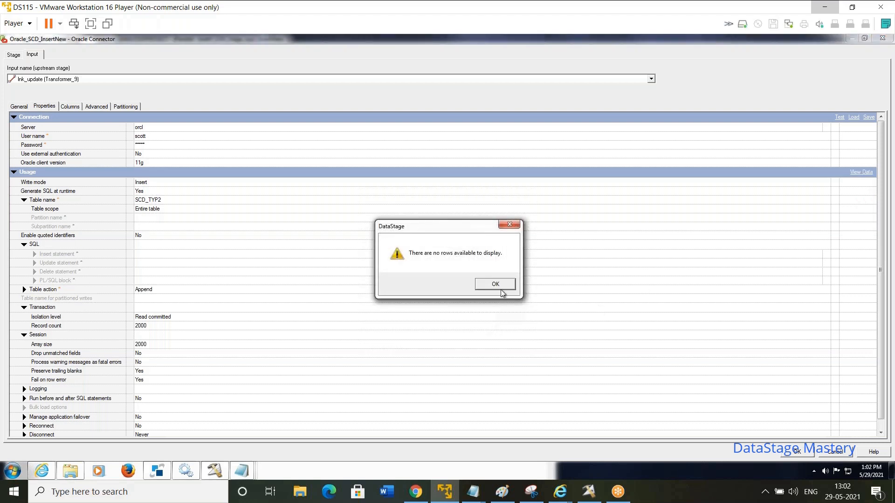
click(498, 286)
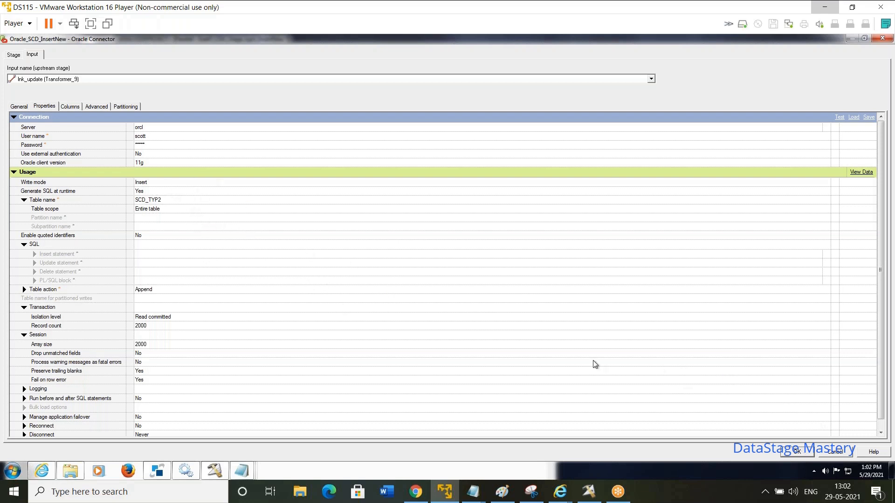
click(802, 454)
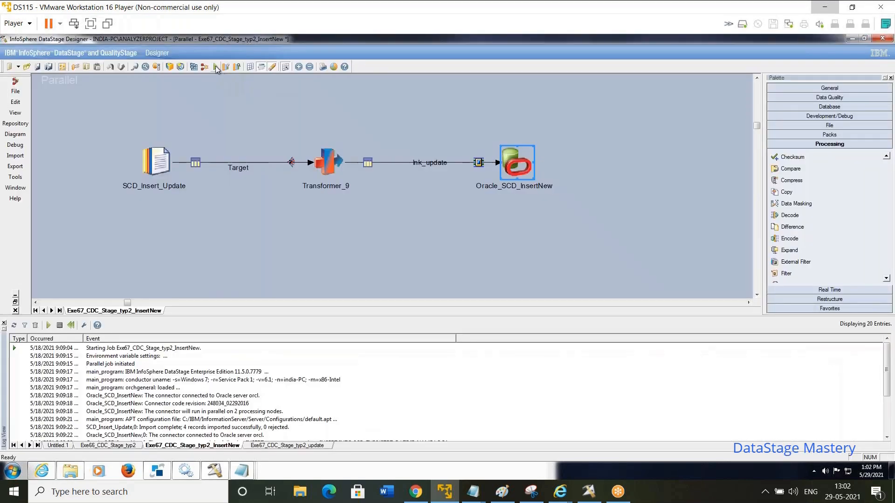
Compile the modified Exe67_CDC_Stage_typ2_InsertNew job and run it with no limit on warnings
click(215, 66)
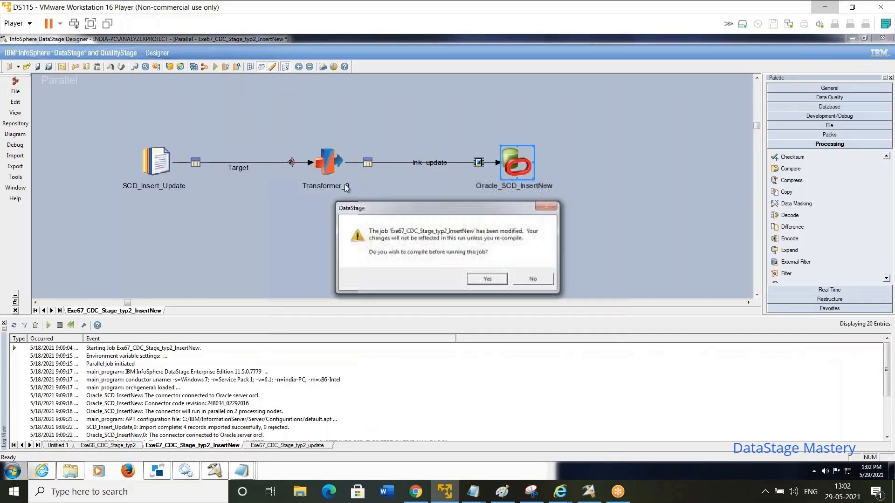
click(488, 281)
click(440, 268)
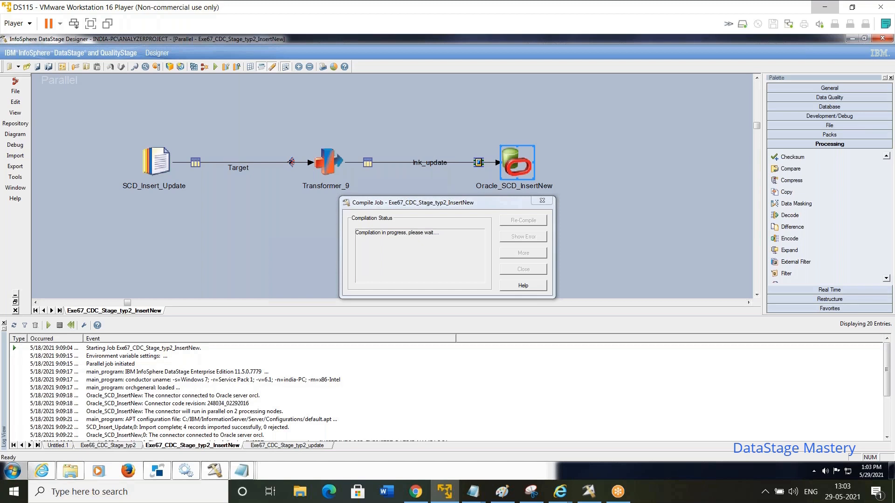
key(Escape)
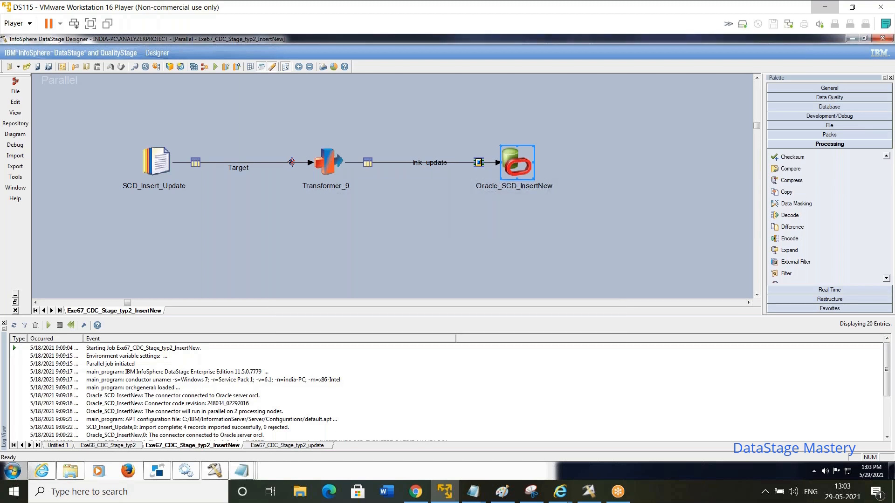
key(ctrl+F5)
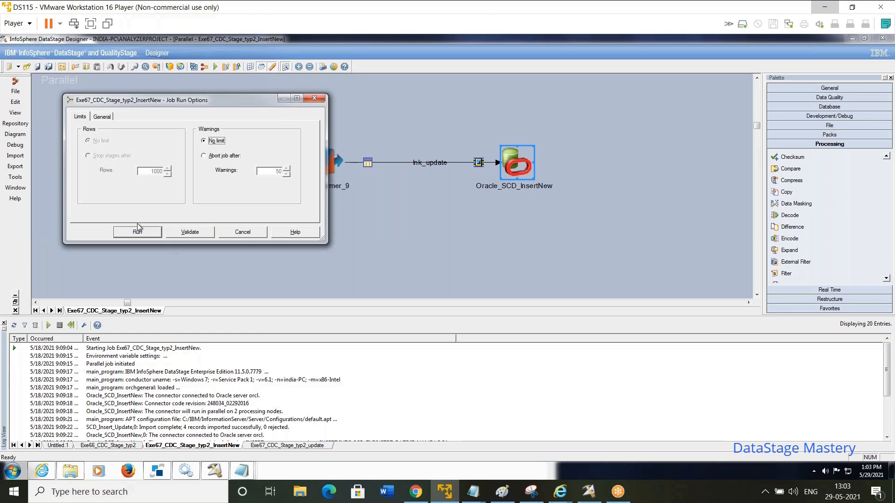
click(150, 233)
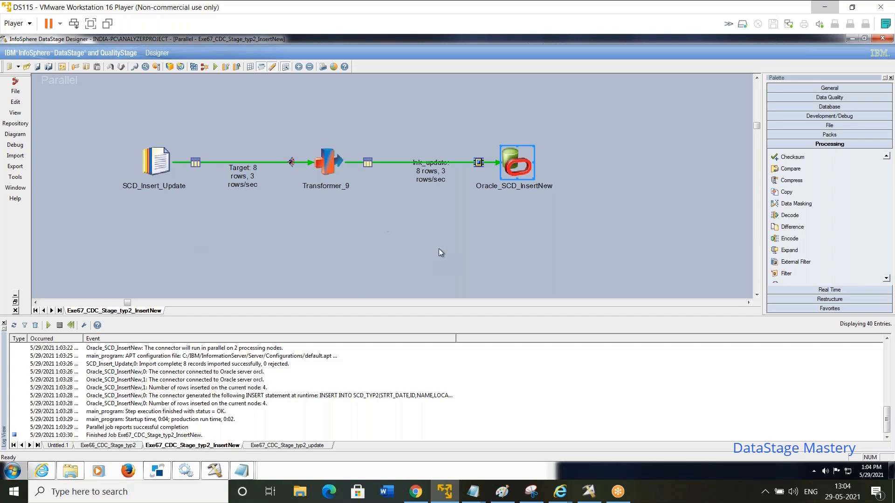
click(530, 242)
Switch to SqlDbx, remove the DELETE and COMMIT statements from the script, and run SELECT * FROM SCD_TYP2
click(162, 463)
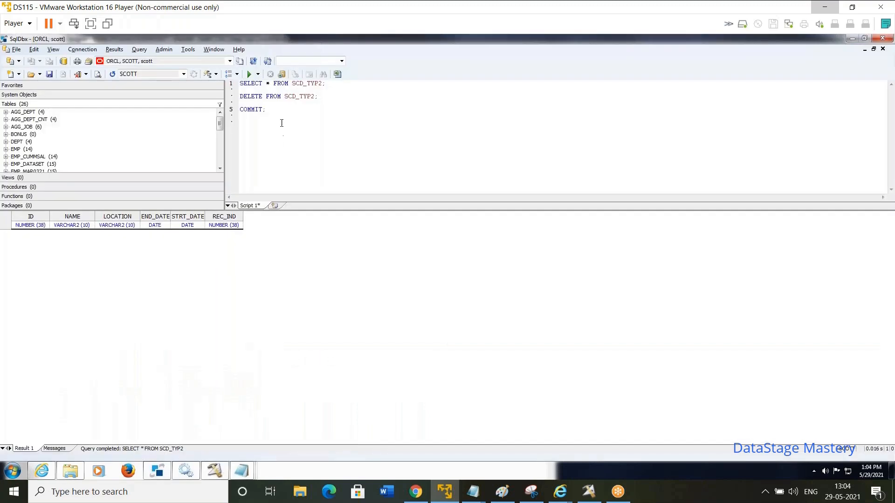
drag(279, 110, 239, 96)
key(Delete)
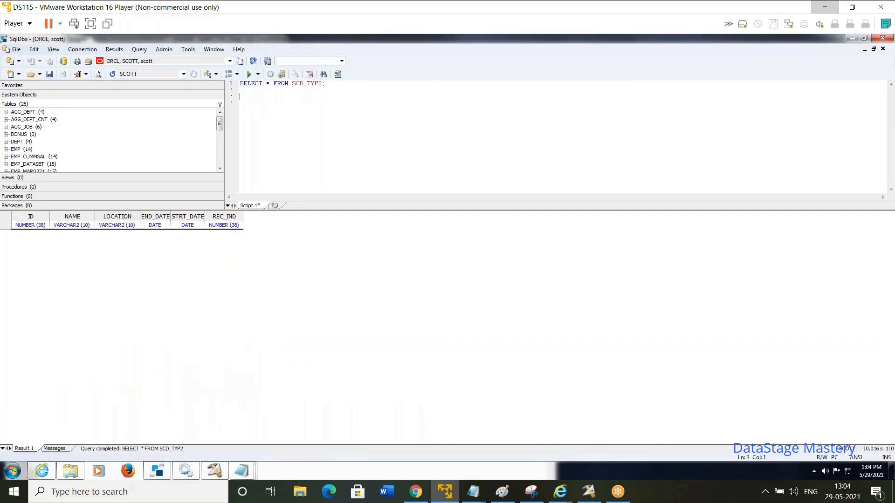
key(ctrl+a)
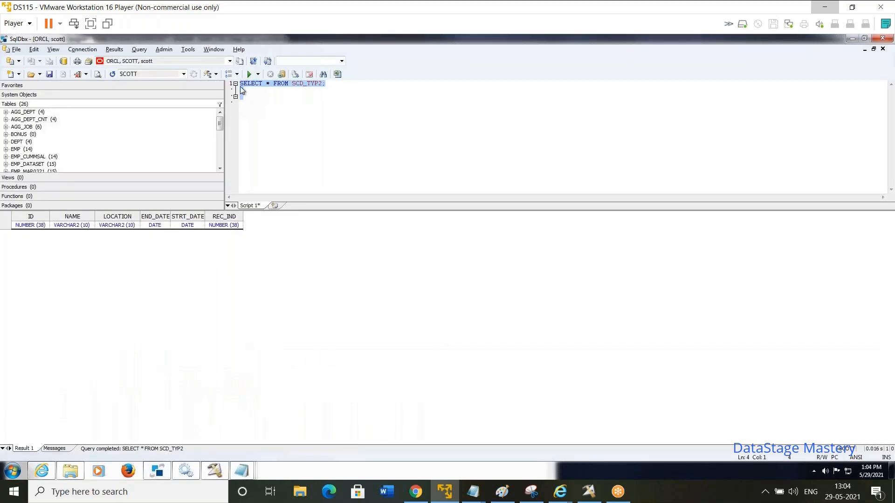
click(249, 74)
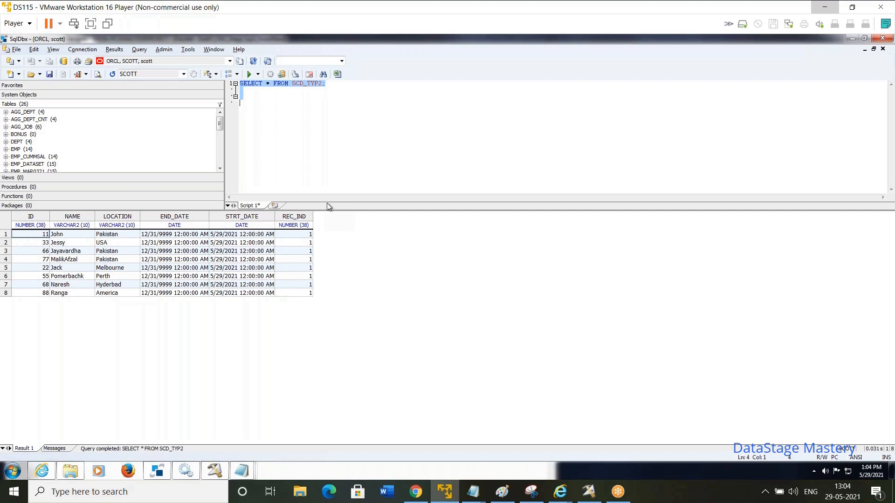
Add an ORDER BY ID clause on a second line of the SCD_TYP2 query and try to run the script
click(292, 101)
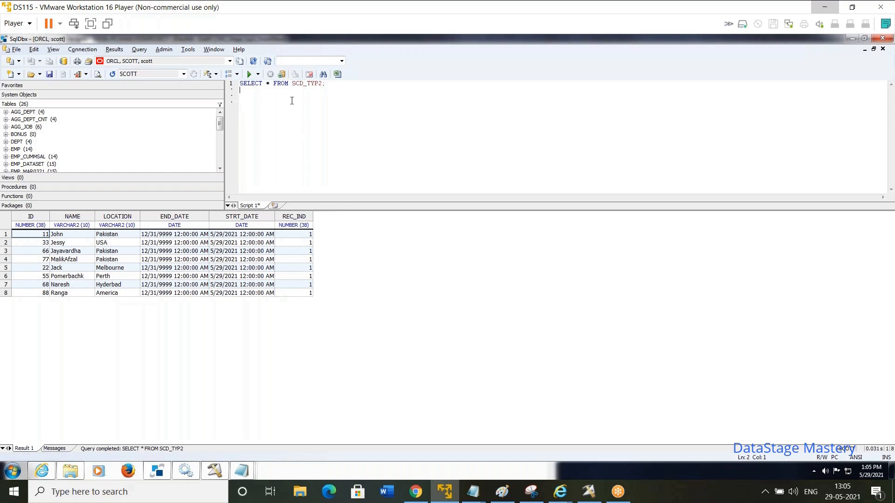
text(order BY id)
key(Return)
key(BackSpace)
key(BackSpace)
key(BackSpace)
key(BackSpace)
key(BackSpace)
key(BackSpace)
key(ctrl+a)
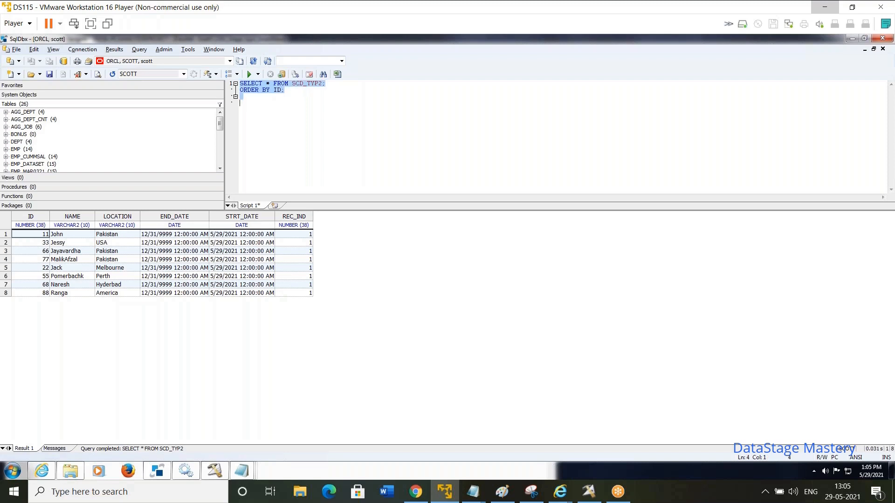
click(249, 74)
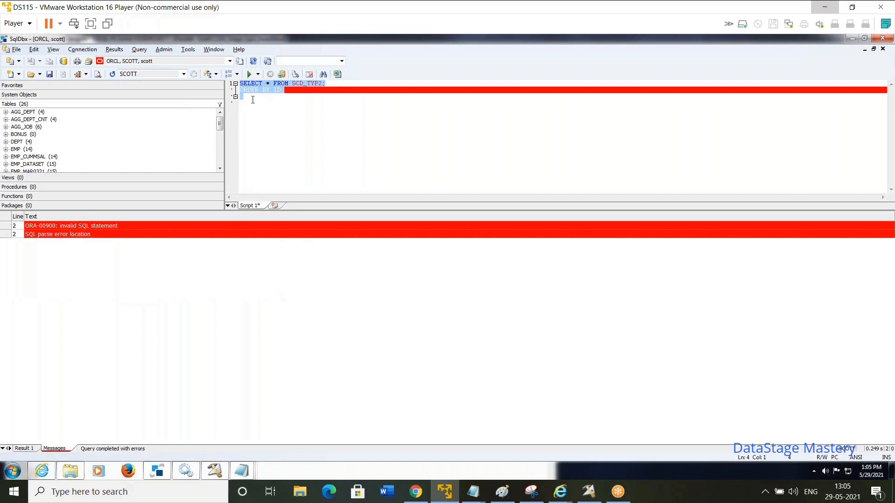
Remove the semicolon after SCD_TYP2 so the statement continues into ORDER BY ID, and rerun the query
click(249, 74)
click(296, 125)
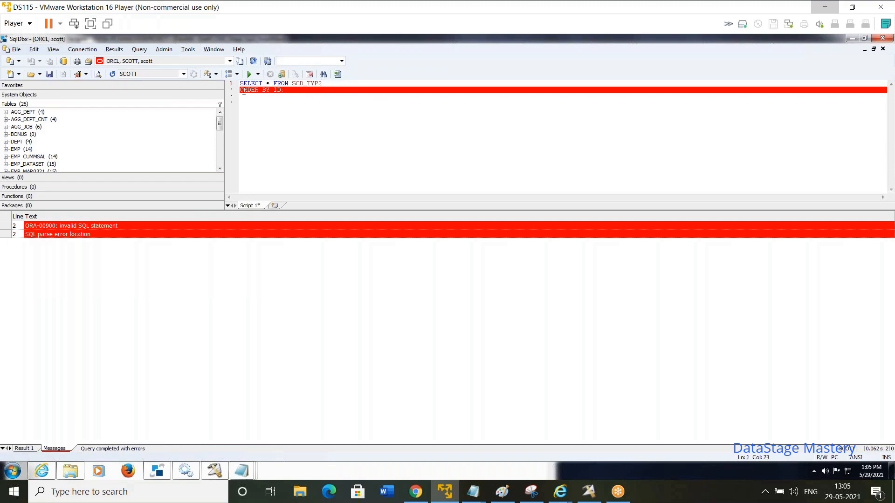
click(250, 75)
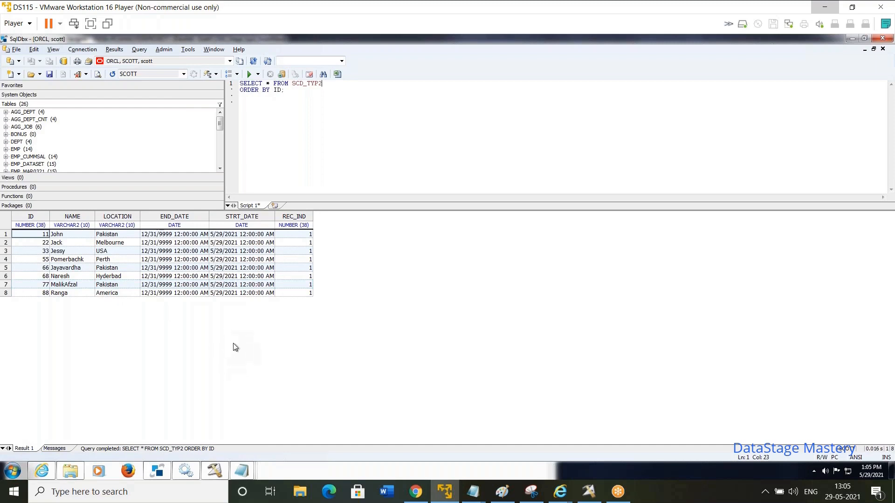
Close the ChangeApply_op and Before_CDC Notepad files and bring up the After_CDC file
click(250, 473)
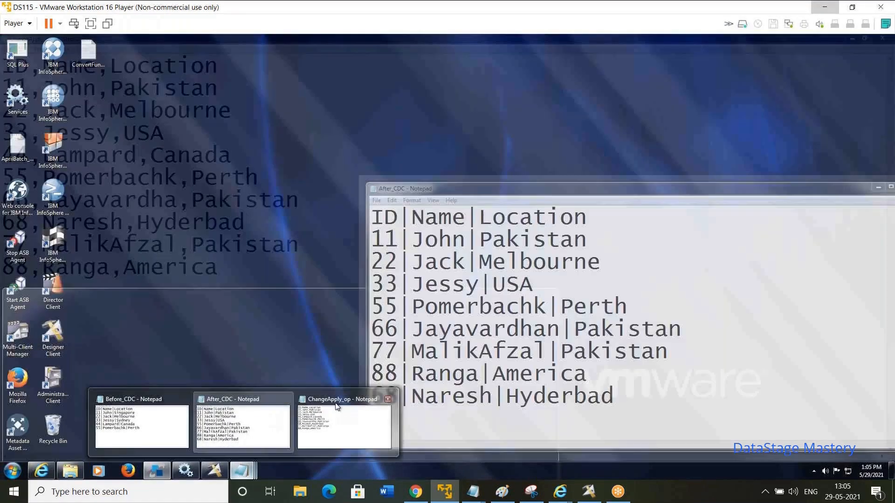
click(387, 399)
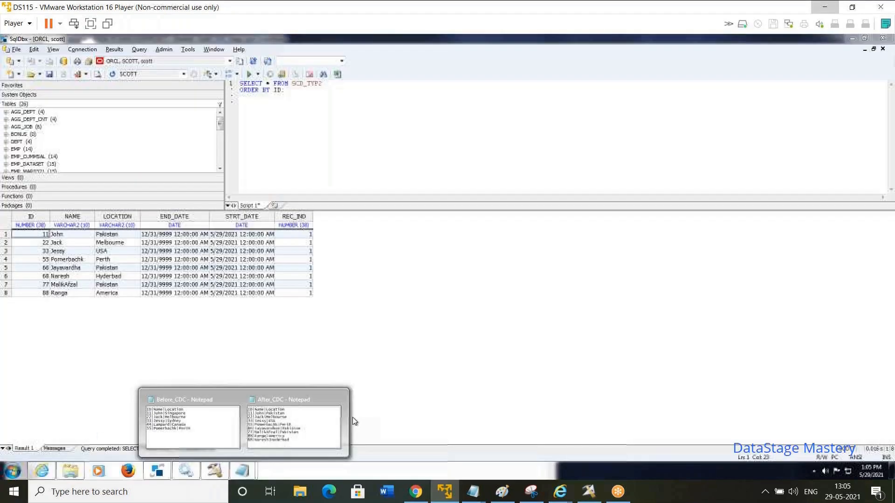
mouse_move(235, 402)
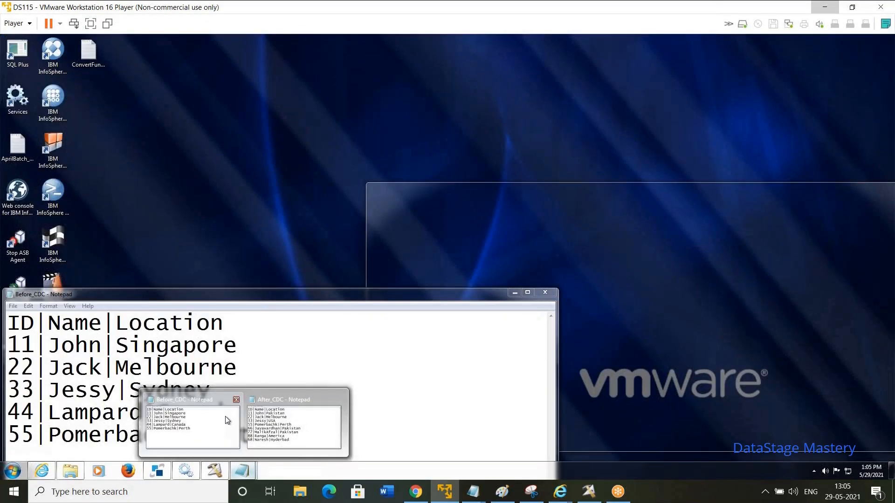
click(227, 420)
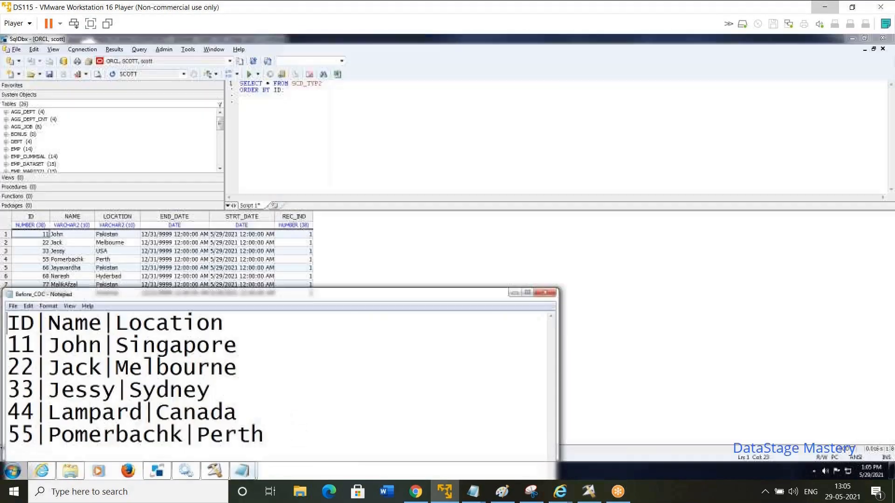
click(544, 291)
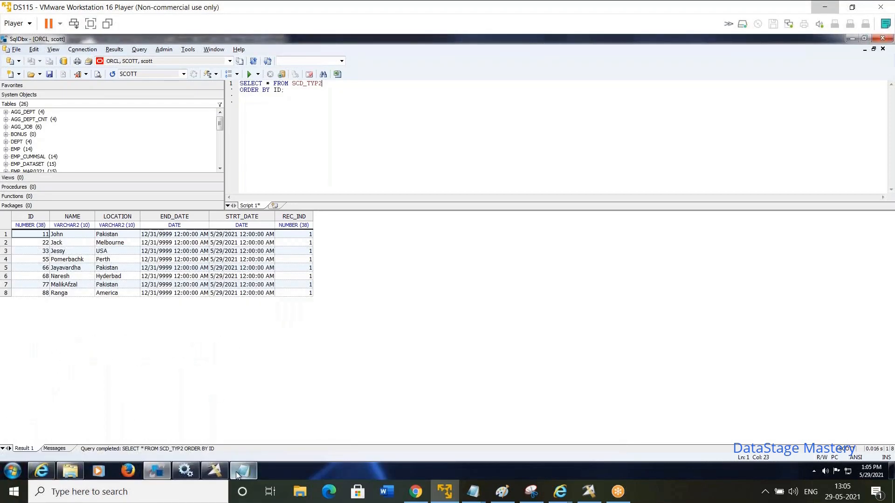
click(237, 474)
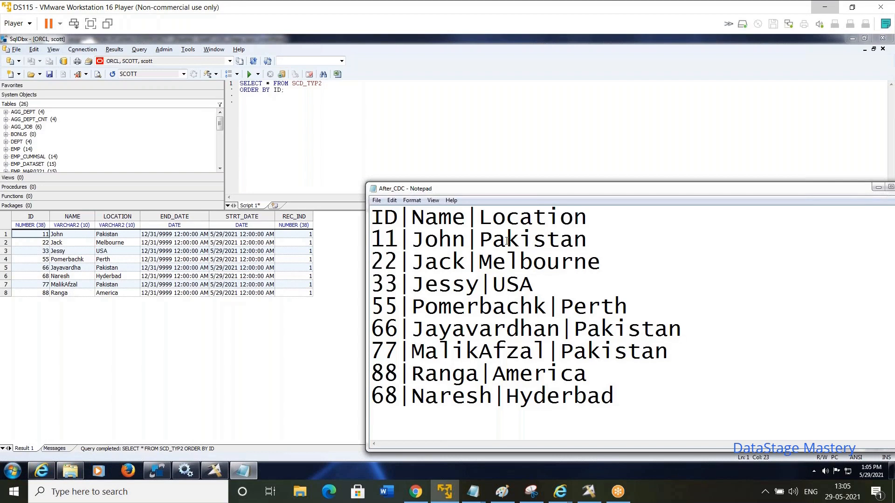
In After_CDC, change the location of the record with ID 22 to France and that of ID 33 to UK
drag(479, 240, 582, 239)
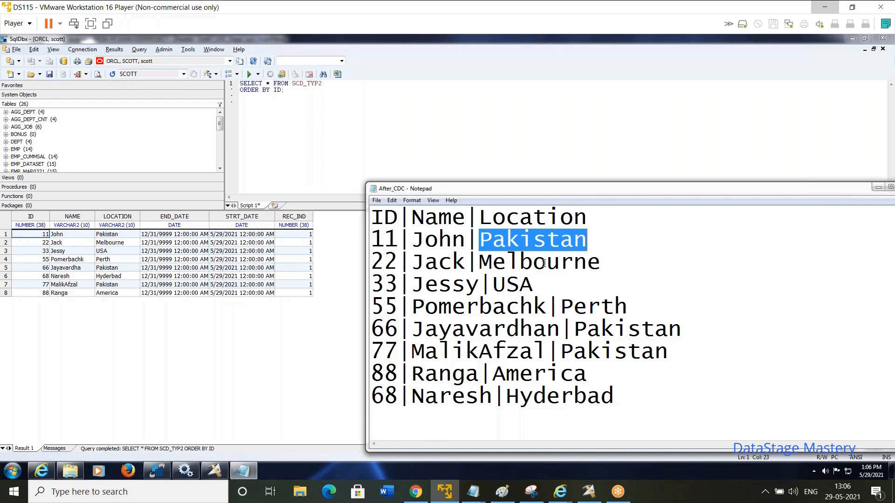
drag(481, 260, 597, 261)
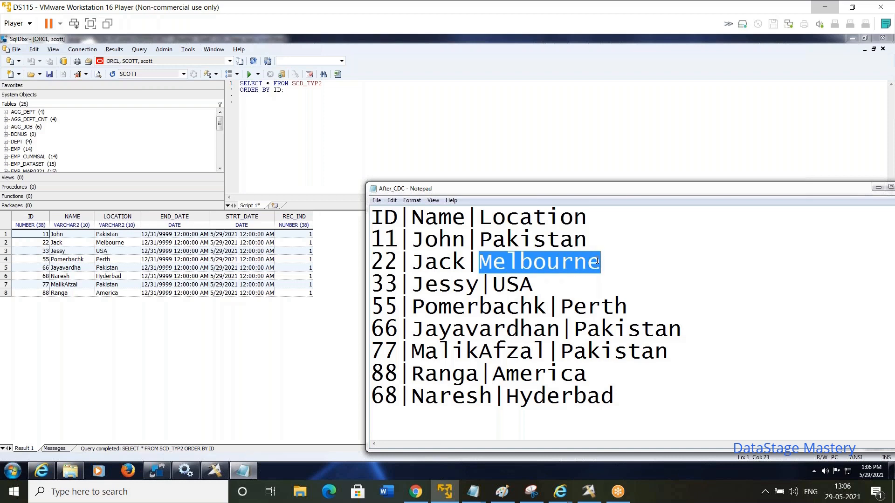
text(France)
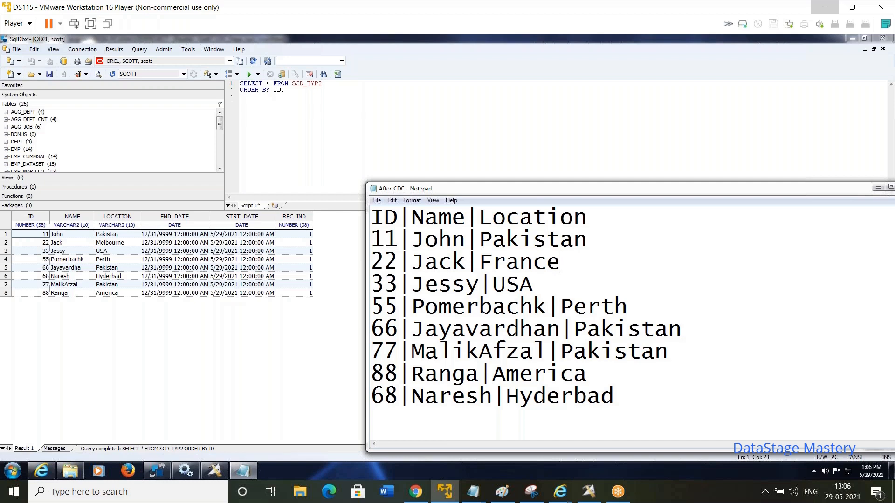
click(532, 286)
key(BackSpace)
key(BackSpace)
text(K)
Change the location of the record with ID 77 to SriLanka in After_CDC
drag(558, 352, 664, 352)
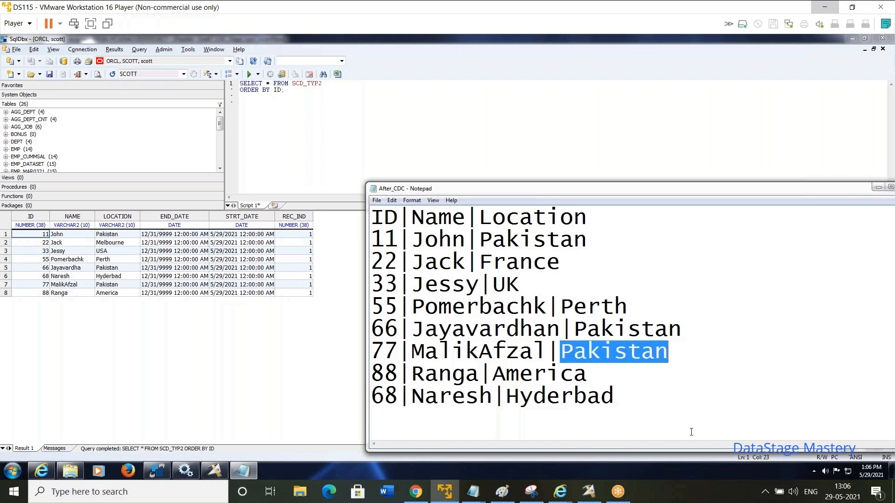
text(Srik)
key(BackSpace)
text(Lanka)
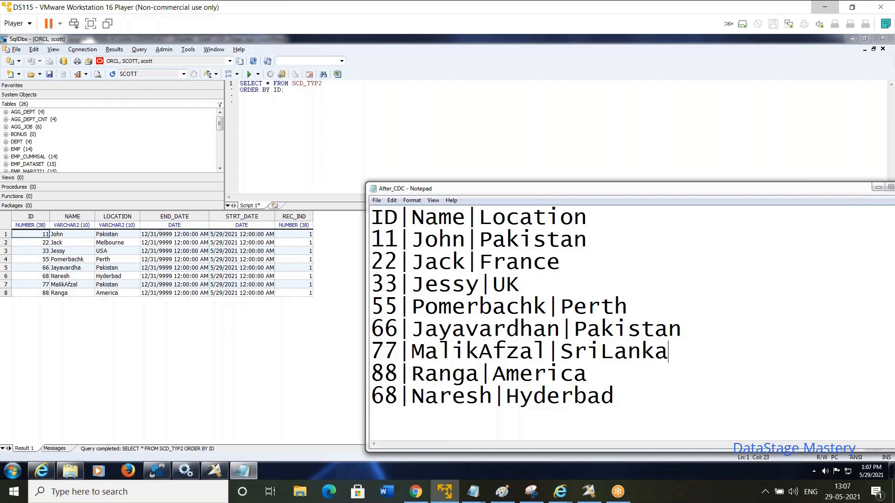
Insert a new line below the ID 33 record in After_CDC and begin it with 44|
click(548, 280)
key(Return)
text(44)
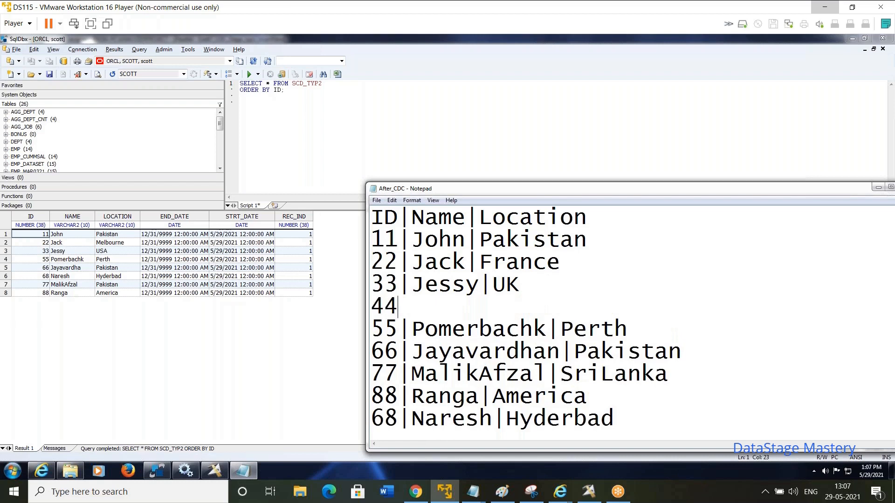
text(|)
Open Before_CDC from C:\DS_SRC, copy the name and location fields of the ID 44 record, and close the file
click(80, 472)
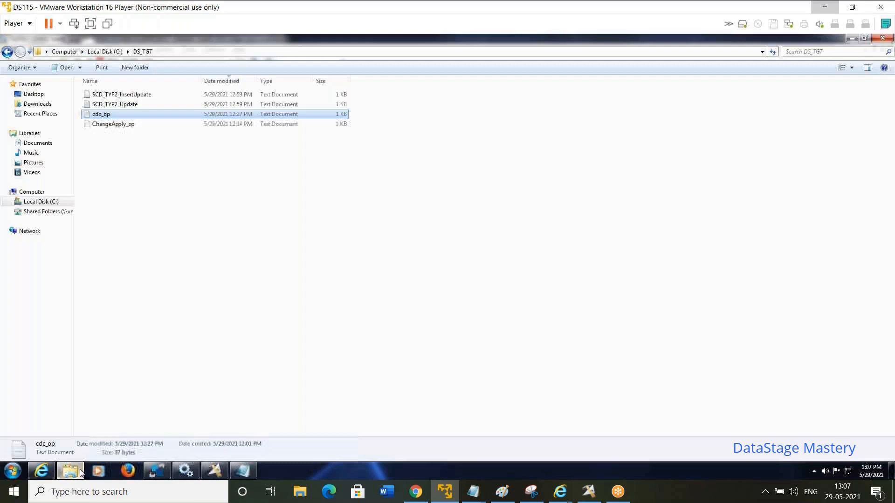
click(99, 52)
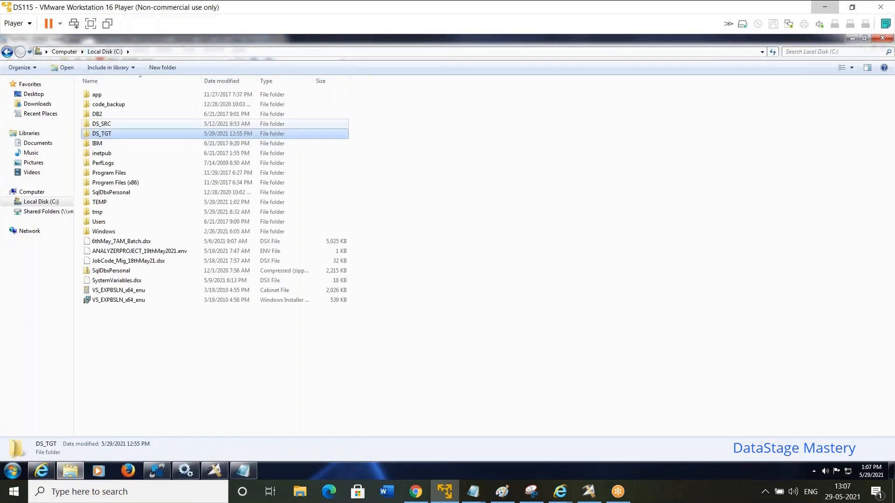
double_click(103, 123)
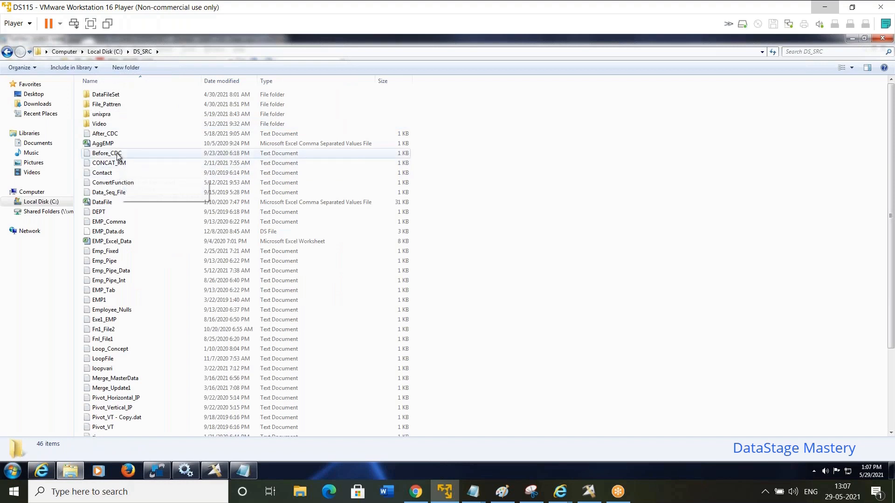
click(118, 155)
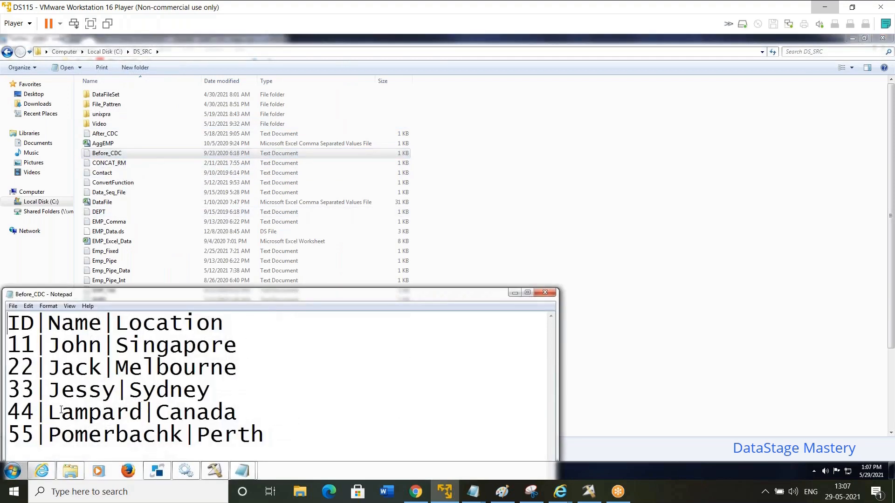
drag(49, 412, 244, 416)
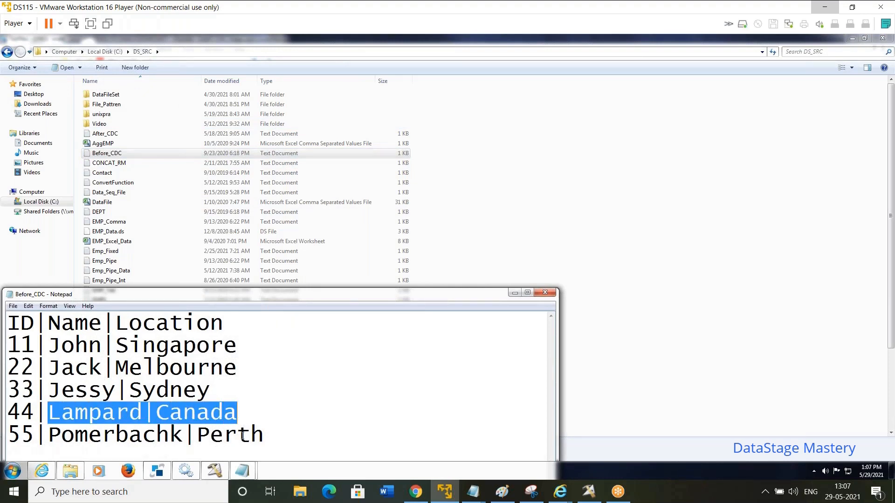
mouse_move(242, 471)
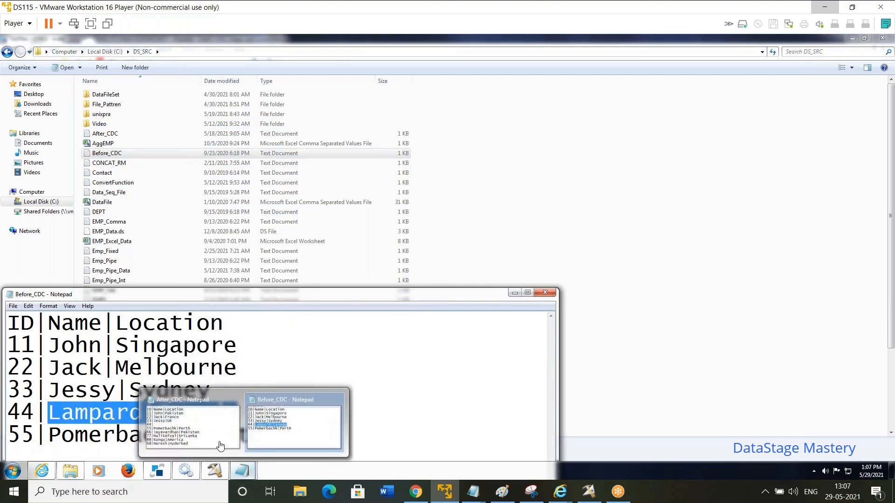
mouse_move(221, 446)
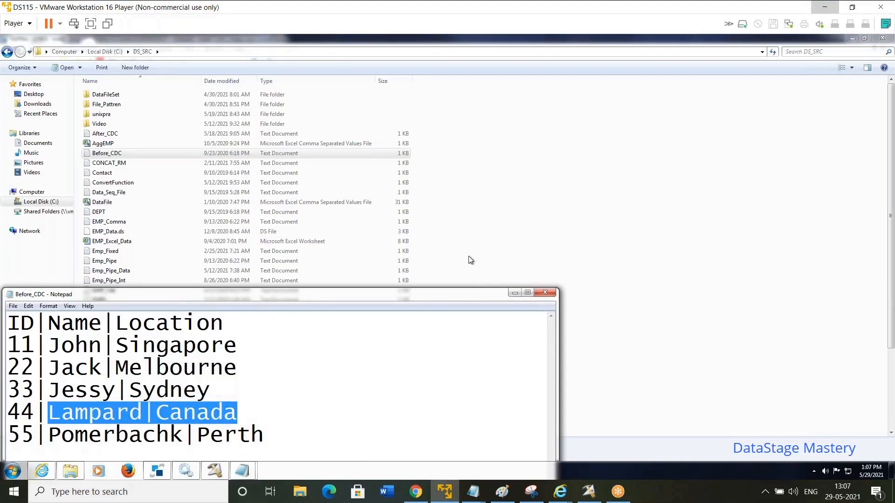
click(469, 260)
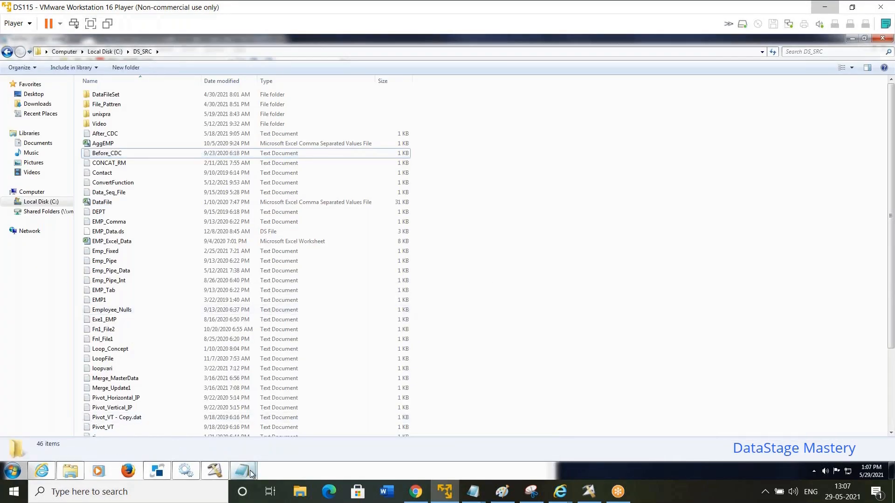
Complete the new ID 44 record in After_CDC with the copied name and the location Canada
mouse_move(242, 471)
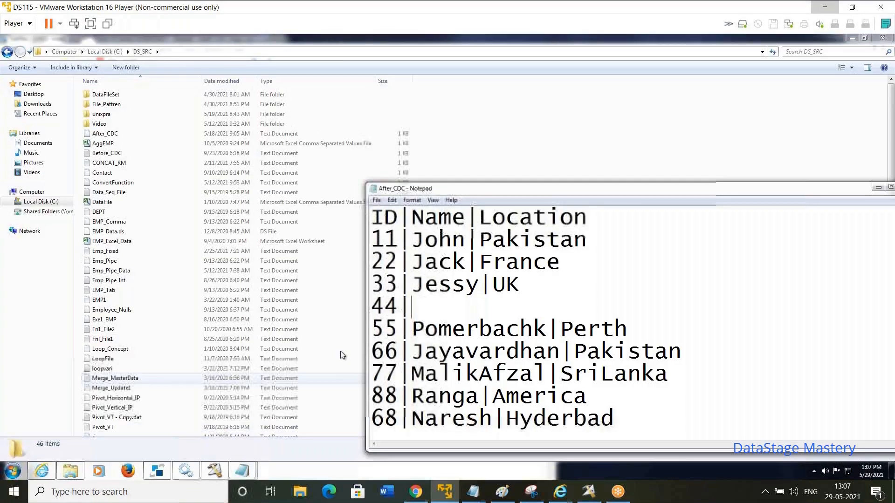
click(219, 431)
text(Lampard|Canada)
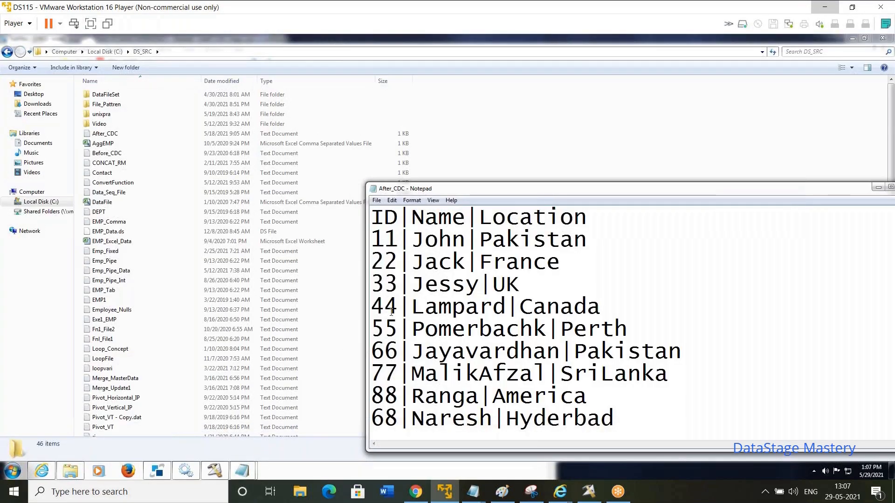
Save the edited After_CDC file, maximize its window to check the records, and close it
click(376, 201)
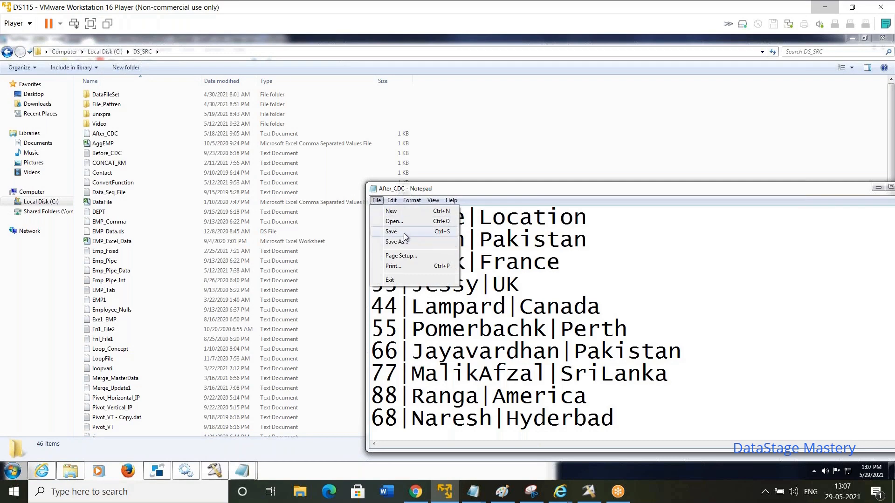
click(404, 233)
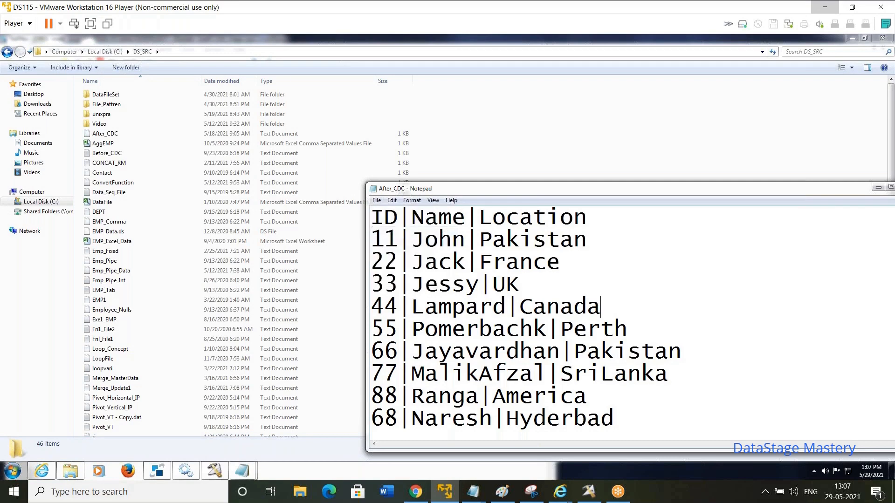
double_click(521, 188)
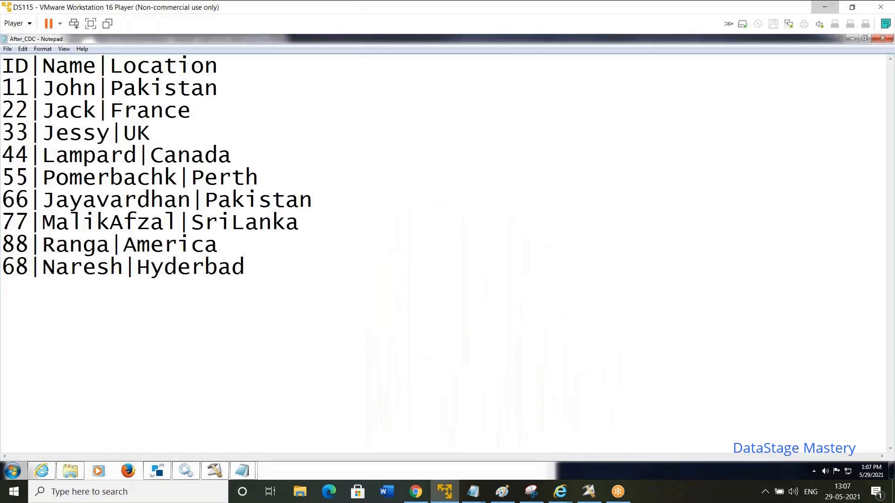
click(7, 49)
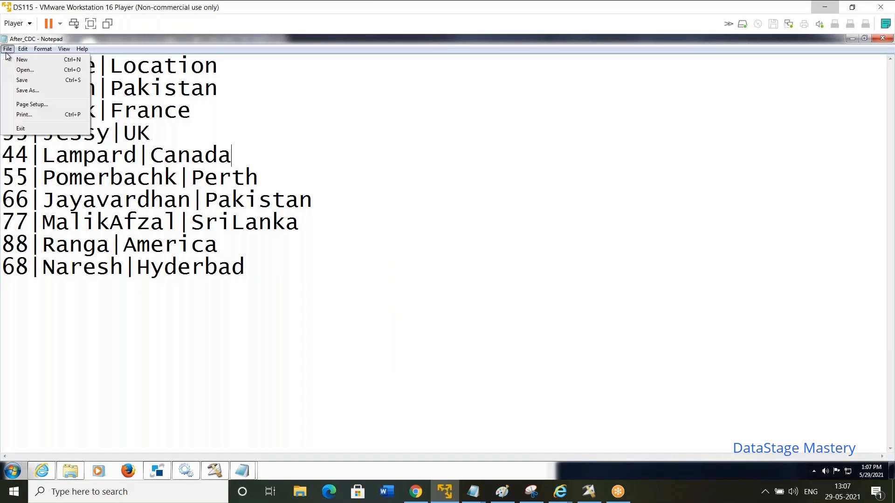
click(22, 80)
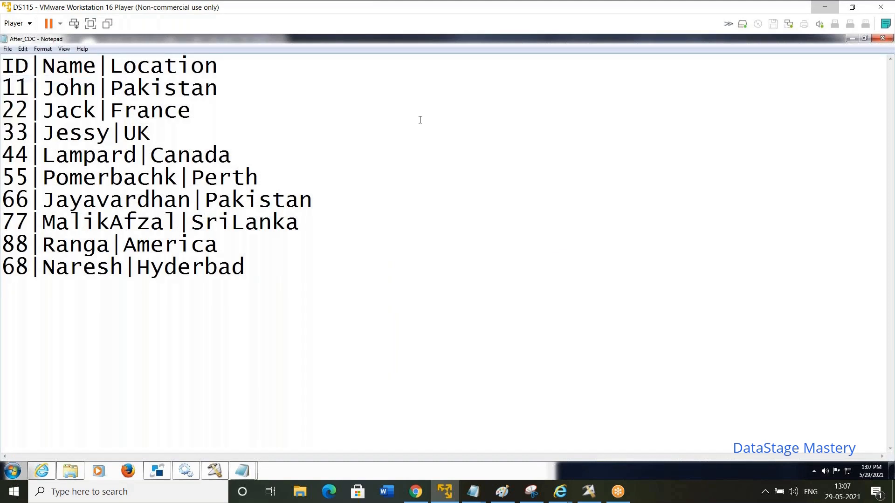
click(884, 39)
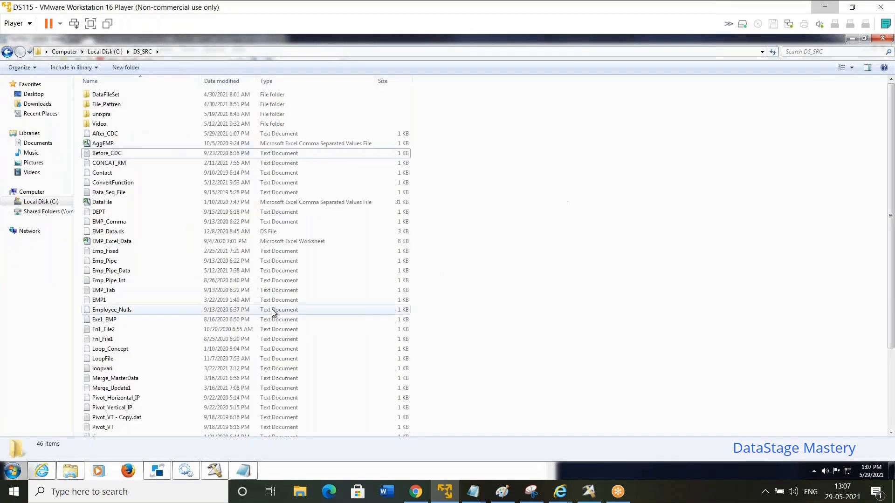
Switch to DataStage Designer and bring up the Exe66_CDC_Stage_typ2 job
click(214, 471)
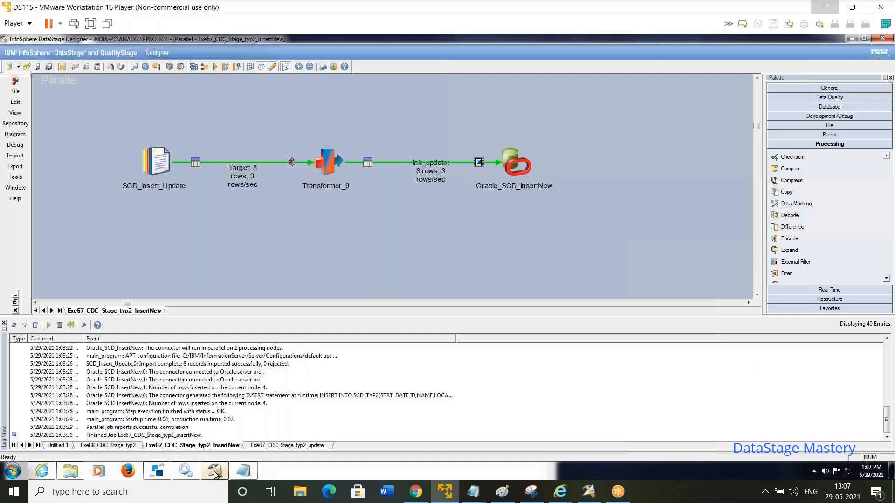
click(128, 447)
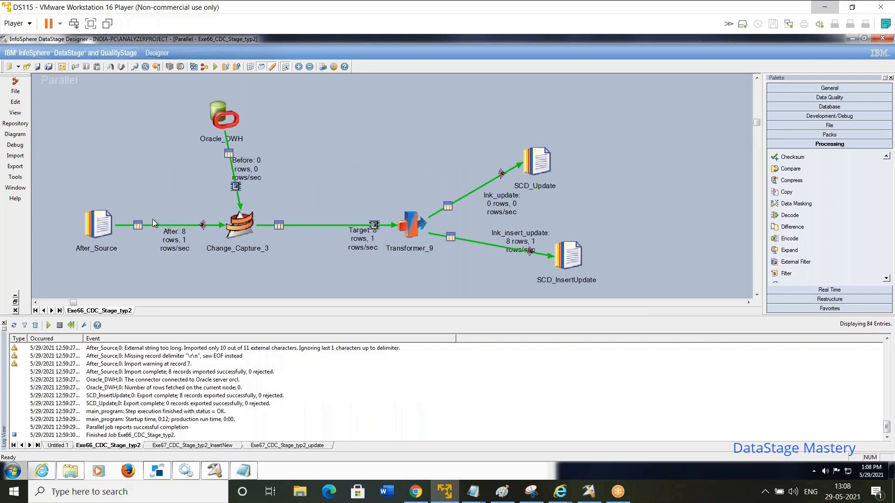
Run the Exe66_CDC_Stage_typ2 job against the edited After_CDC source
click(214, 67)
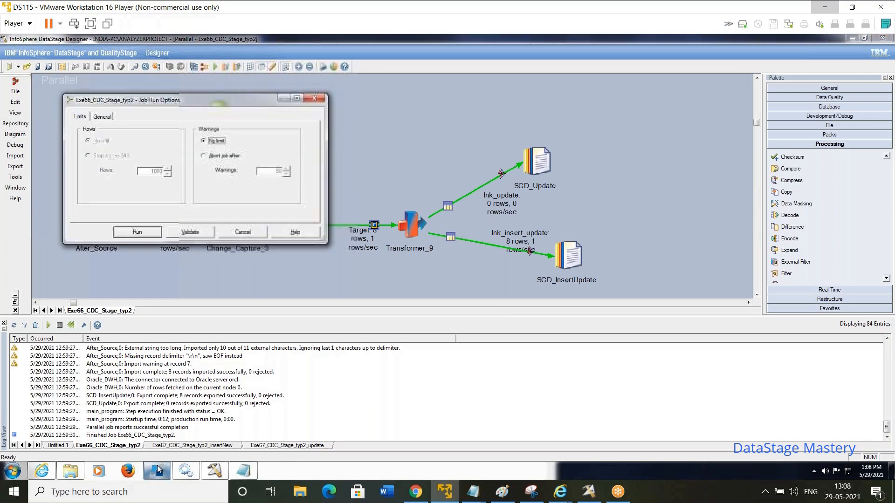
click(158, 470)
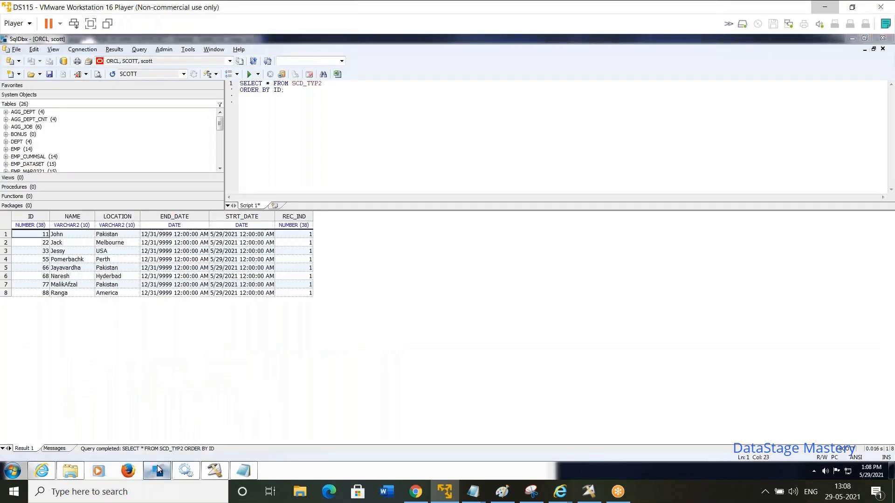
click(158, 469)
click(147, 231)
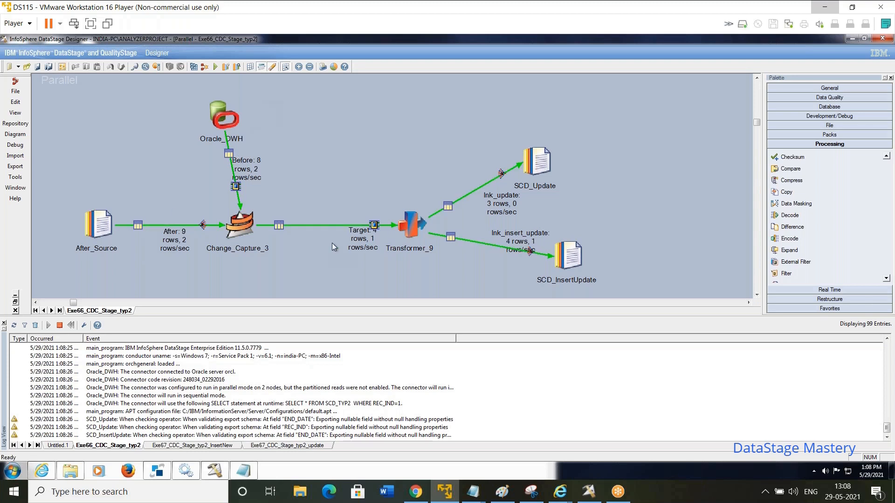
Switch to Windows Explorer and open the SCD_TYP2_Update file from C:\DS_TGT to check its update records
click(76, 472)
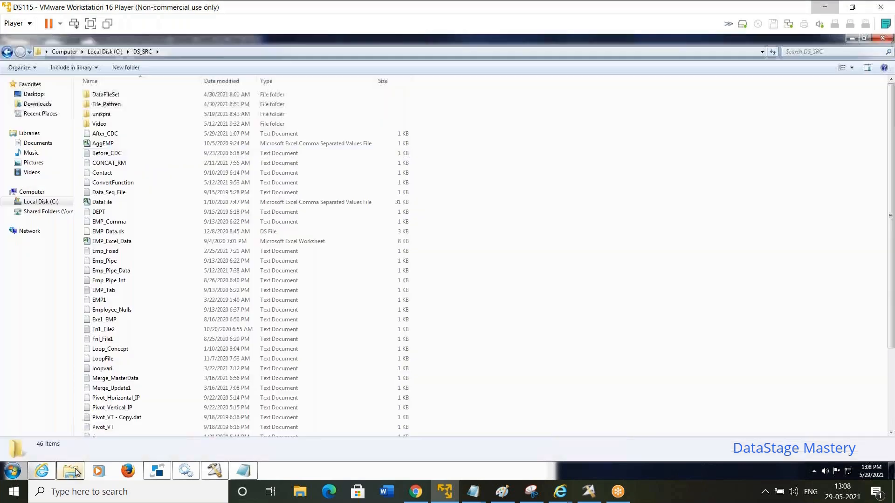
click(110, 54)
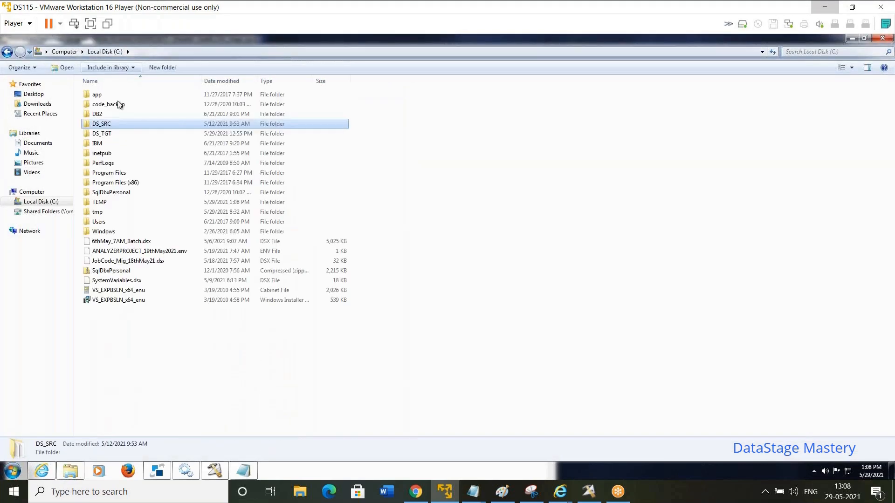
click(108, 135)
double_click(108, 135)
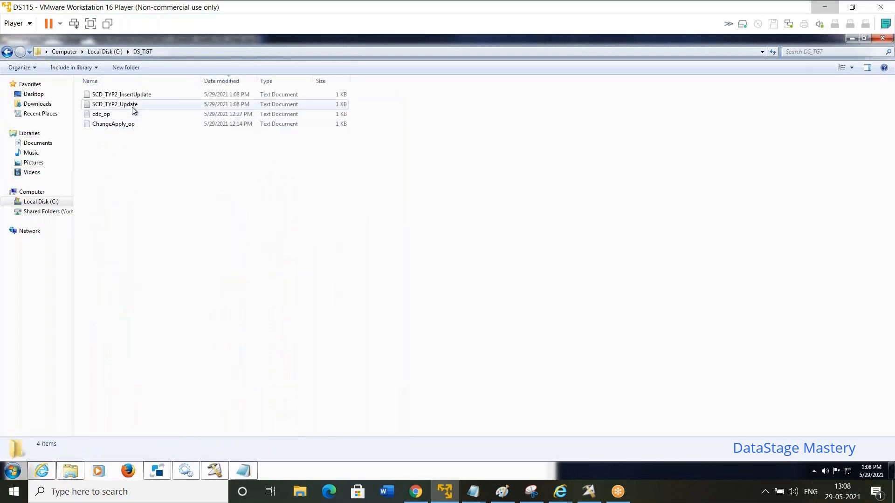
click(112, 104)
key(Return)
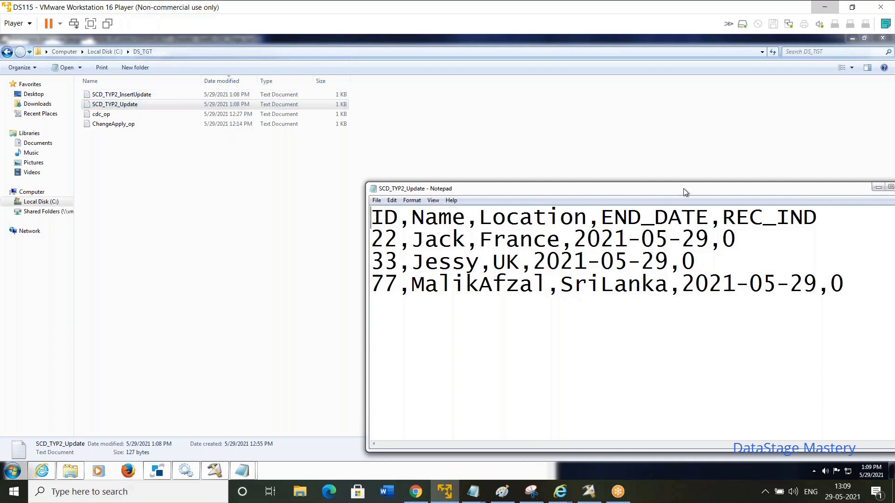
Open SCD_TYP2_InsertUpdate from C:\DS_TGT, check its insert and update records, and close the file
click(135, 95)
double_click(135, 95)
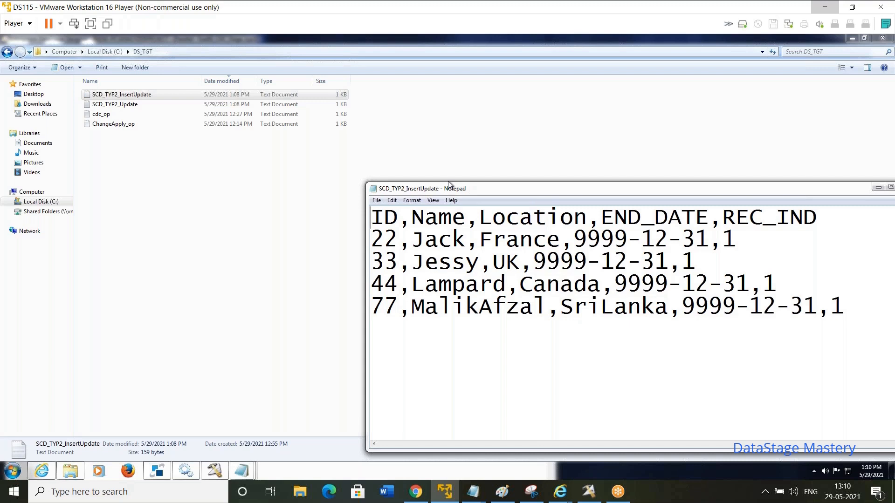
drag(818, 188, 740, 206)
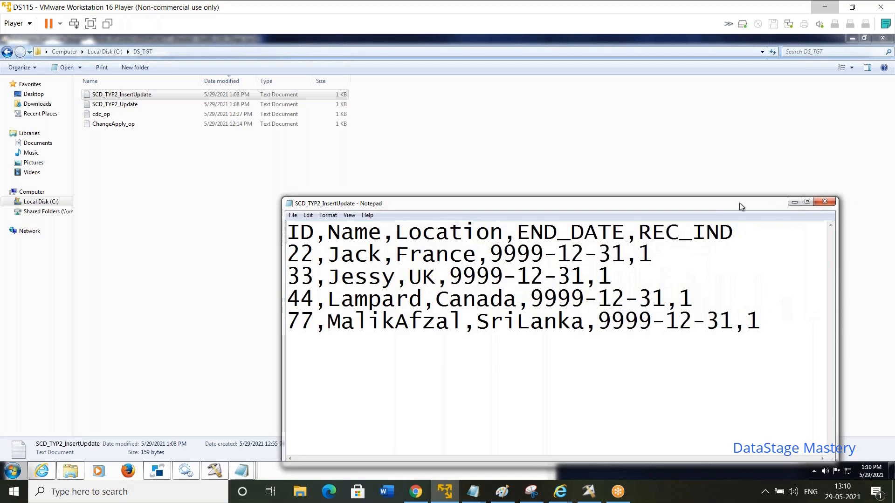
click(824, 201)
Switch to DataStage Designer, run the Exe67_CDC_Stage_typ2_update job, and compare its row counts with the Exe67_CDC_Stage_typ2_InsertNew job
click(214, 471)
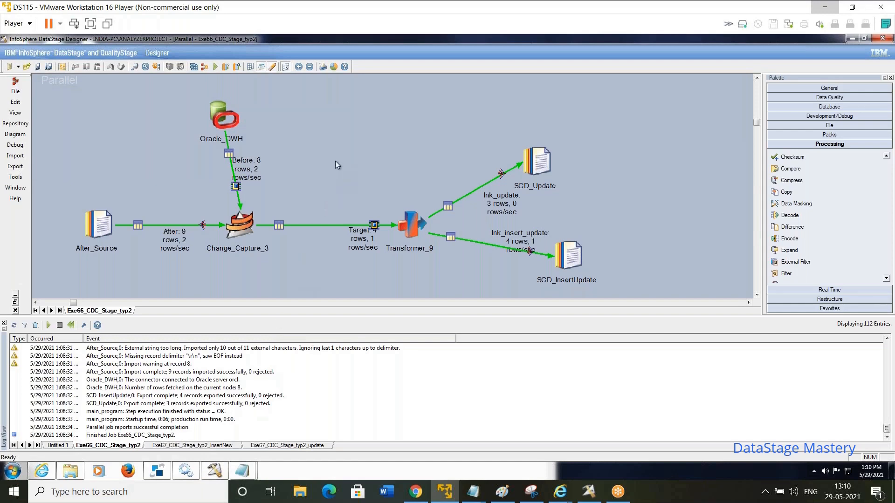
click(280, 446)
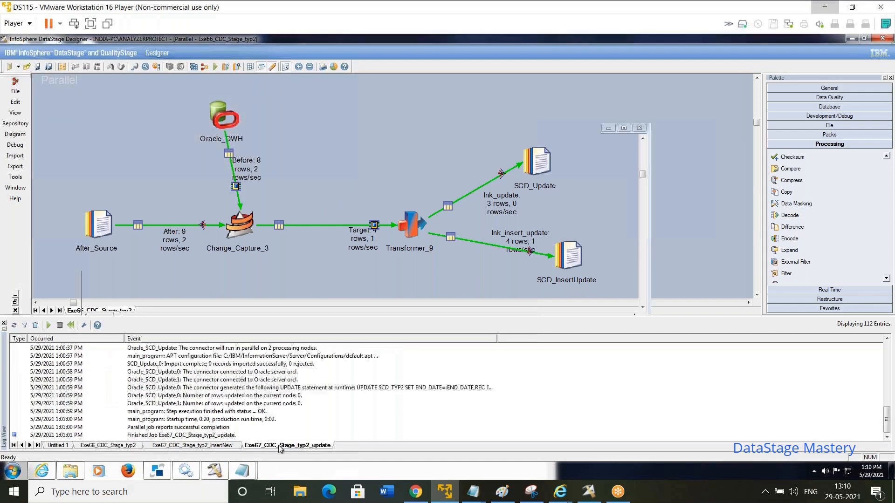
click(217, 67)
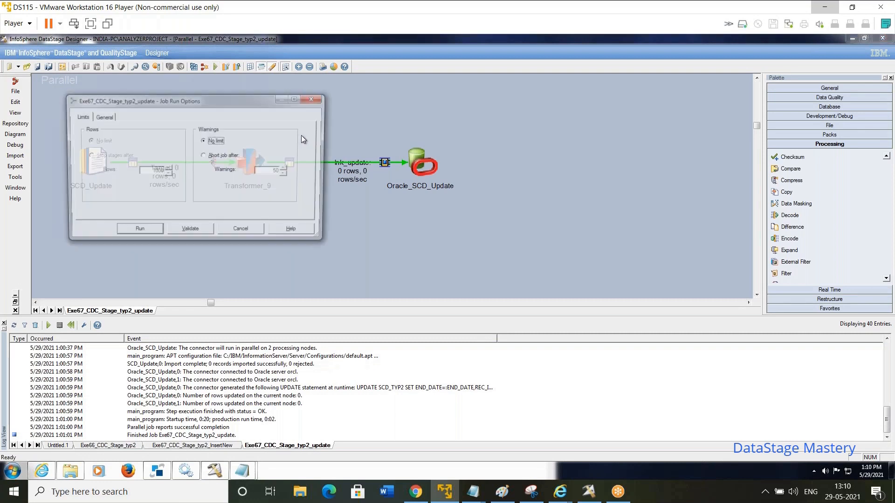
click(138, 232)
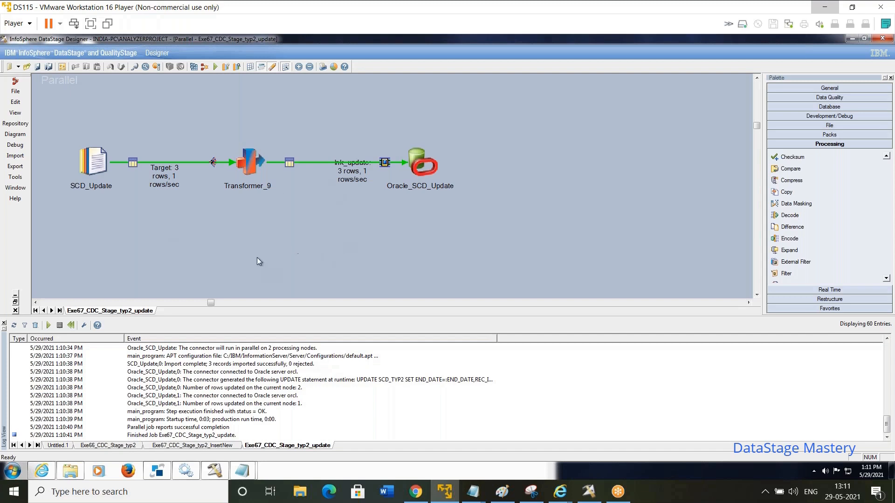
click(217, 446)
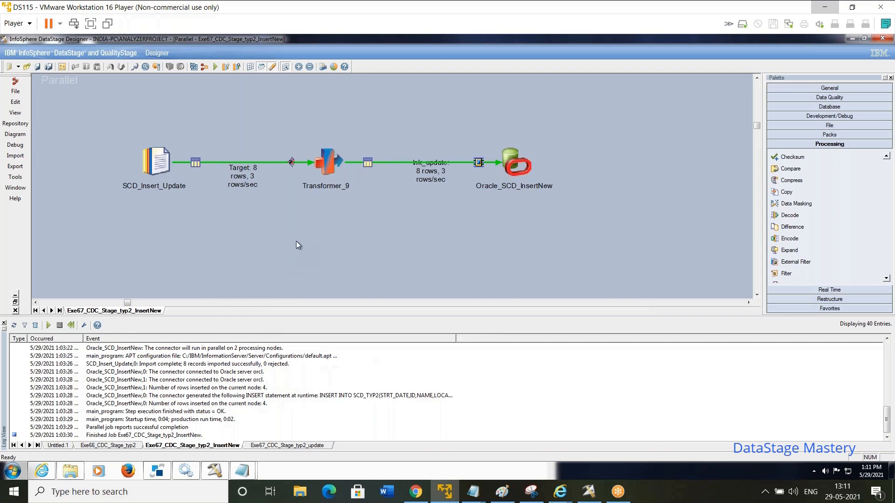
click(287, 446)
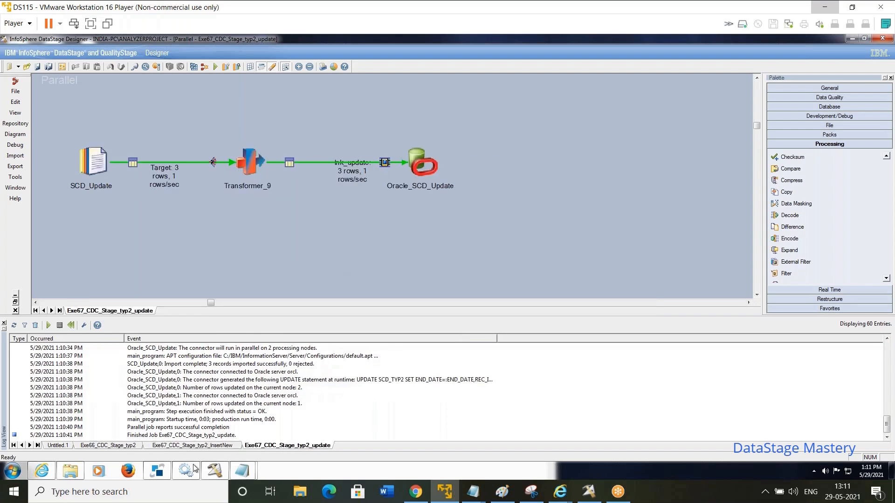
Switch to SqlDbx, rerun the SCD_TYP2 query, and check REC_IND and END_DATE for the records with IDs 22, 33 and 77
click(157, 472)
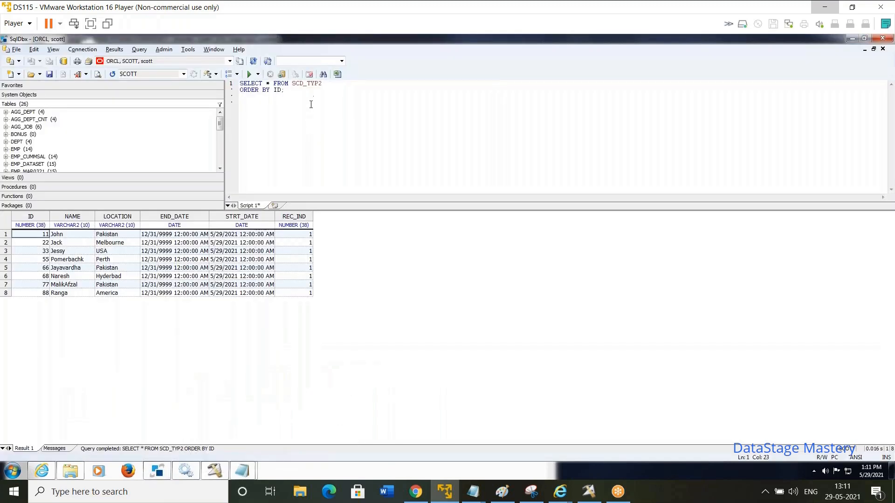
drag(310, 103, 226, 65)
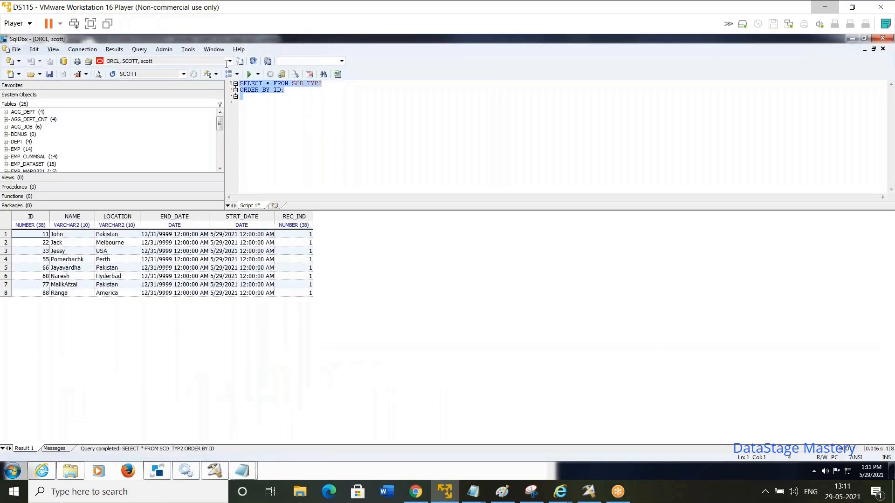
click(249, 74)
click(309, 243)
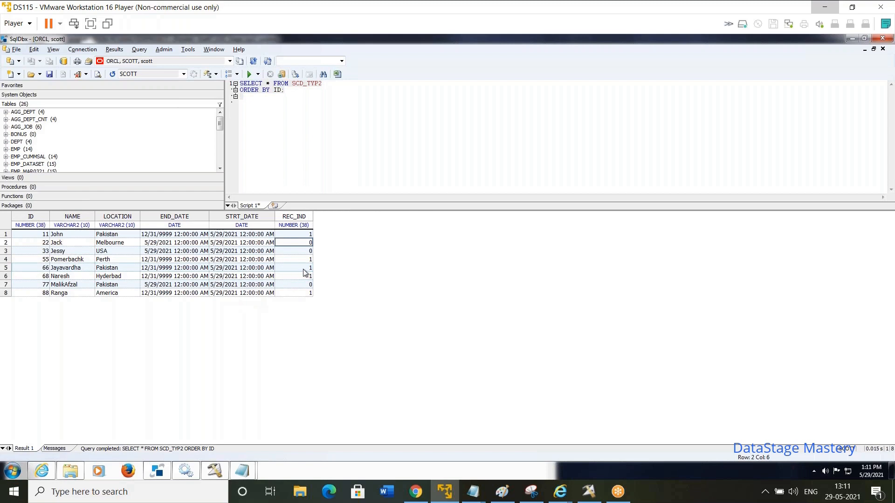
click(171, 243)
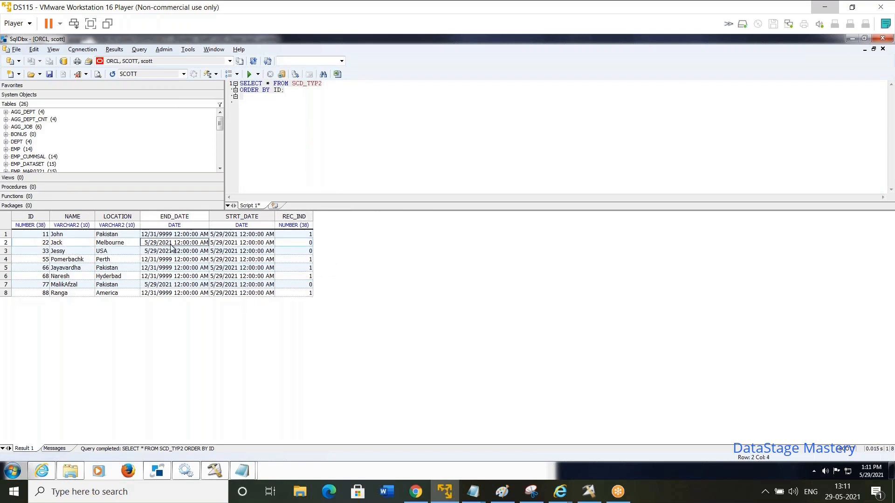
click(176, 252)
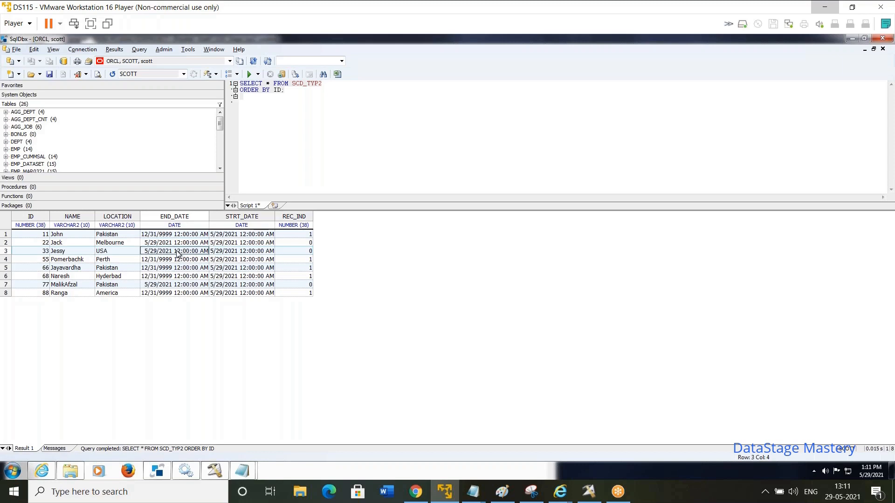
click(173, 285)
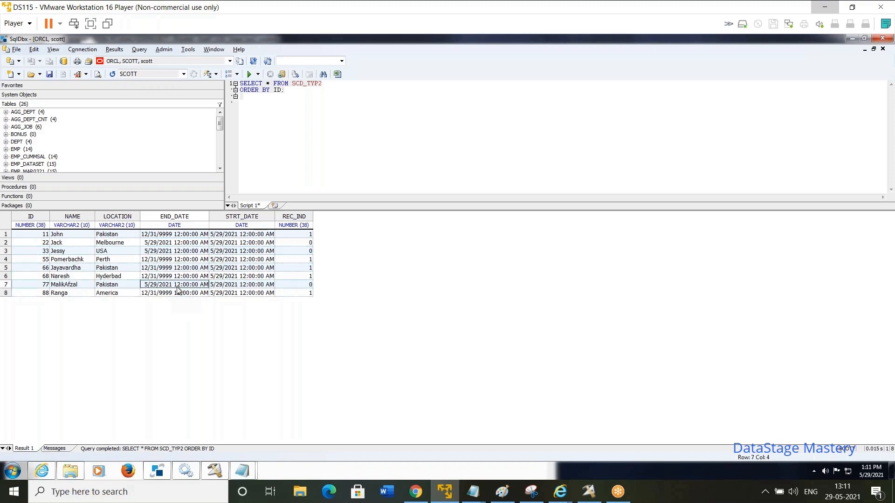
Return to DataStage Designer and run the Exe67_CDC_Stage_typ2_InsertNew job
click(213, 469)
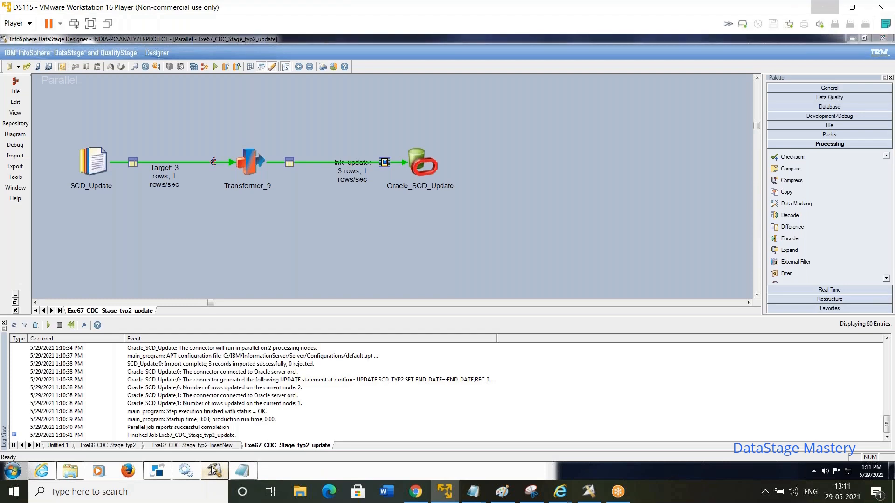
click(213, 470)
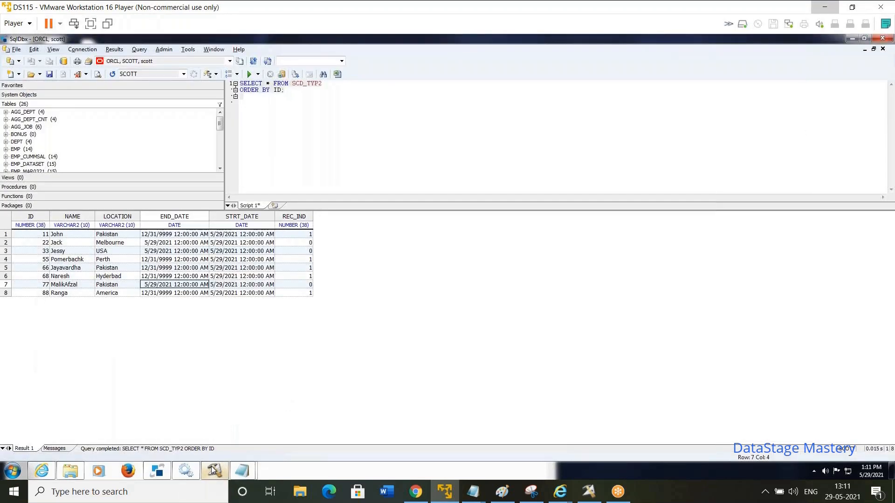
click(213, 469)
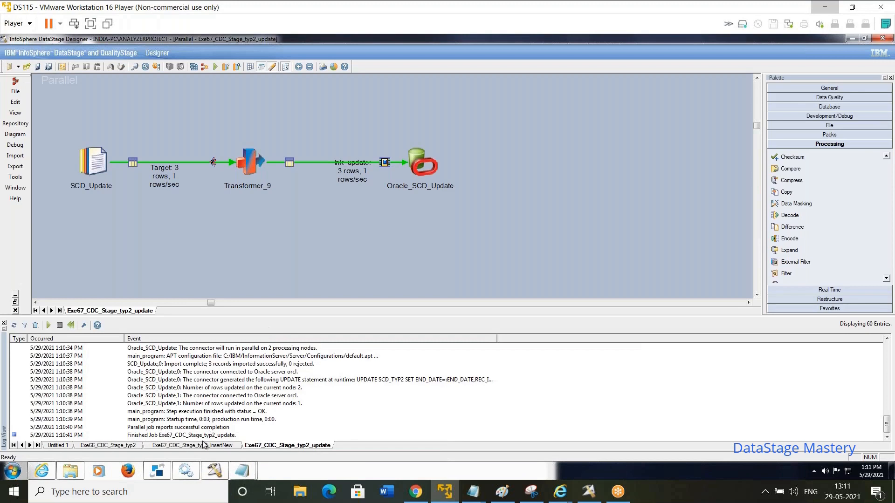
click(201, 445)
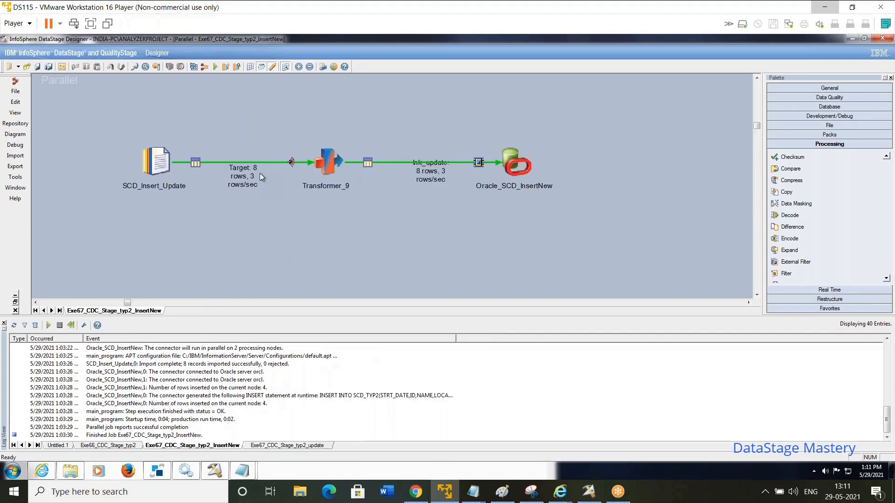
click(215, 67)
click(139, 232)
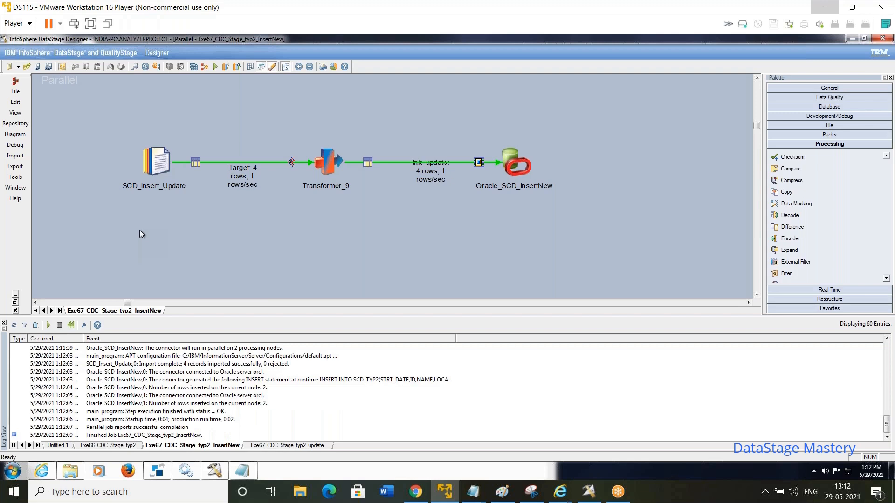
Switch to SqlDbx and rerun the SCD_TYP2 query to examine the current and historical rows for each ID
click(156, 470)
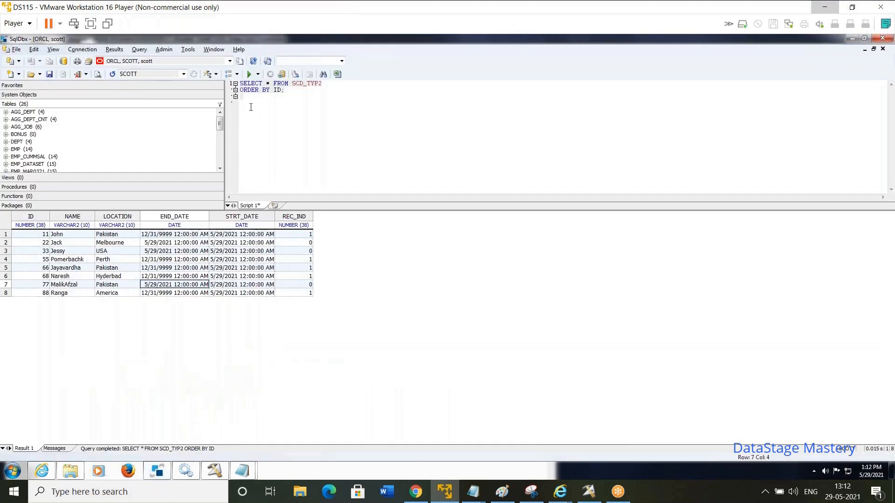
click(249, 74)
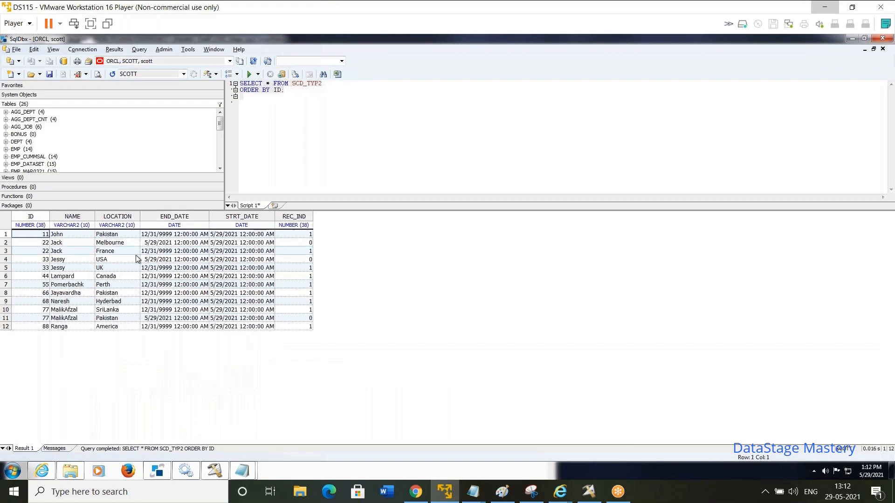
click(72, 243)
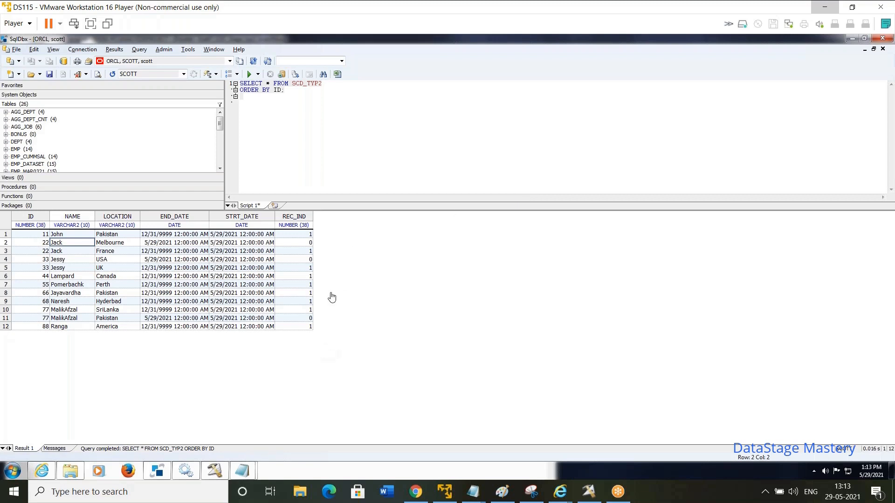
click(365, 146)
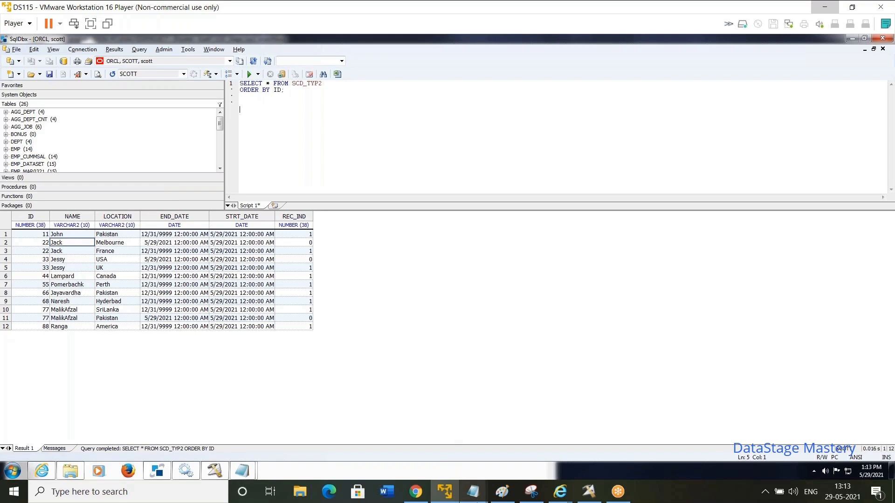
Switch to the Weekend BatchNodes notes in Notepad and begin a DELETE FROM SCD_TYP2 statement below the SCD Type 3 line, checking the table name in SqlDbx
mouse_move(474, 498)
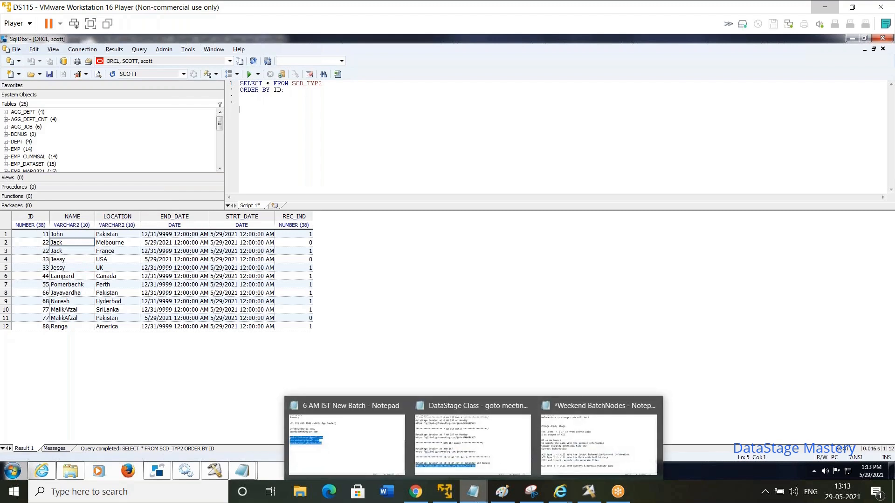
mouse_move(582, 443)
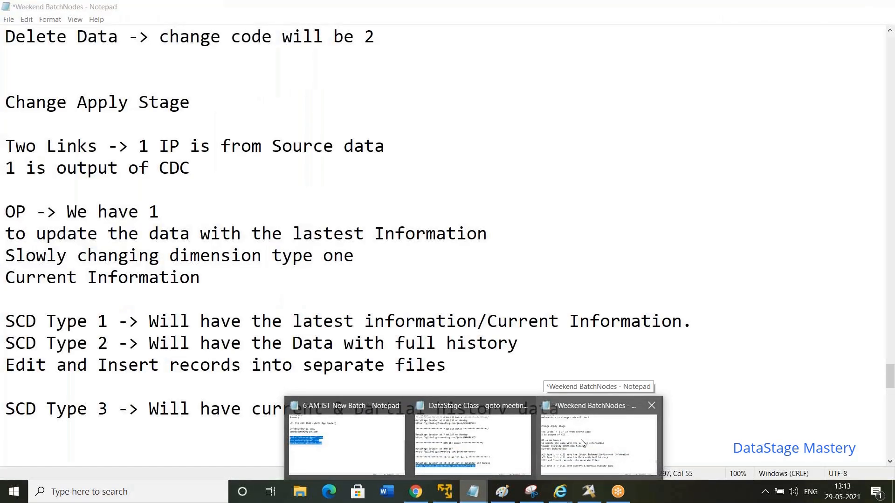
click(581, 442)
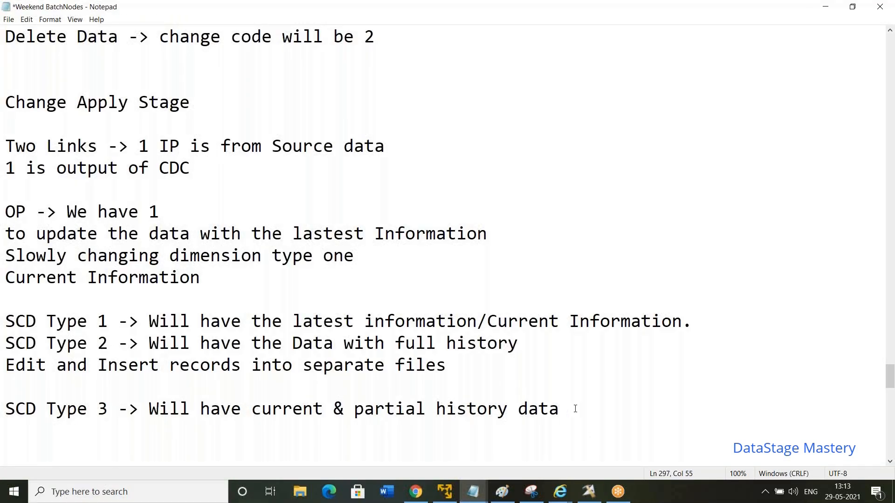
key(Return)
text(DELETE FROM)
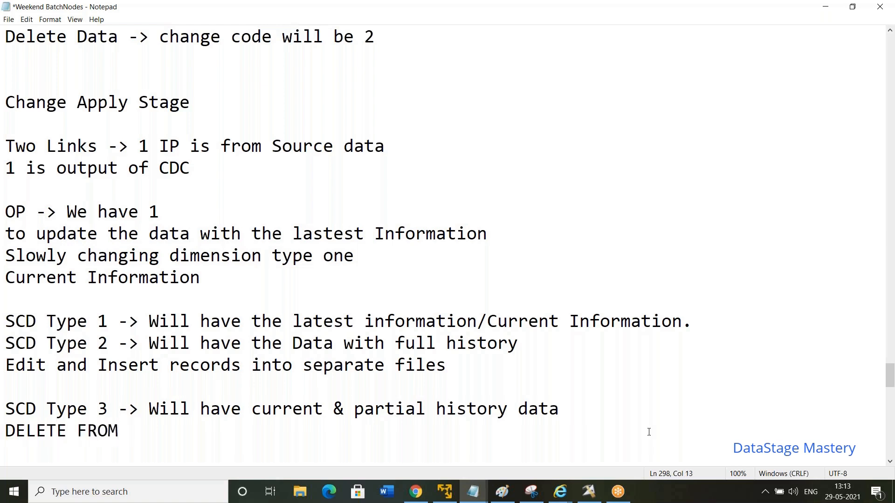
click(455, 497)
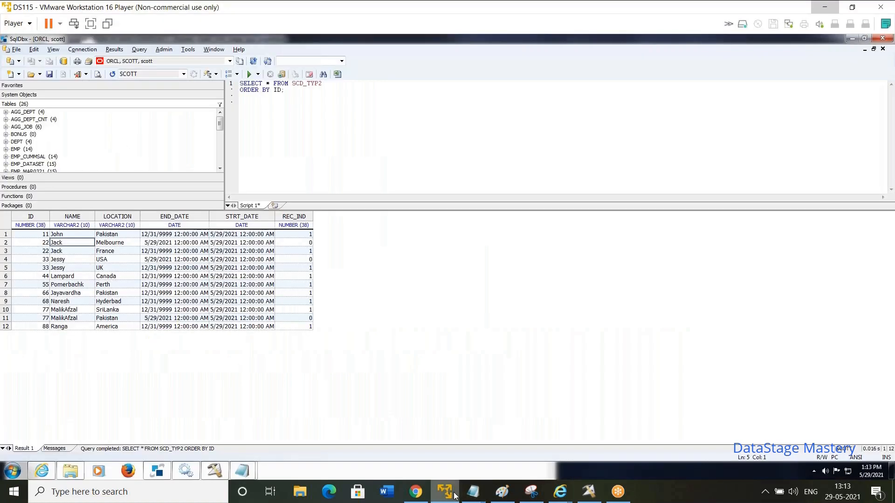
click(455, 495)
text(SCD_T)
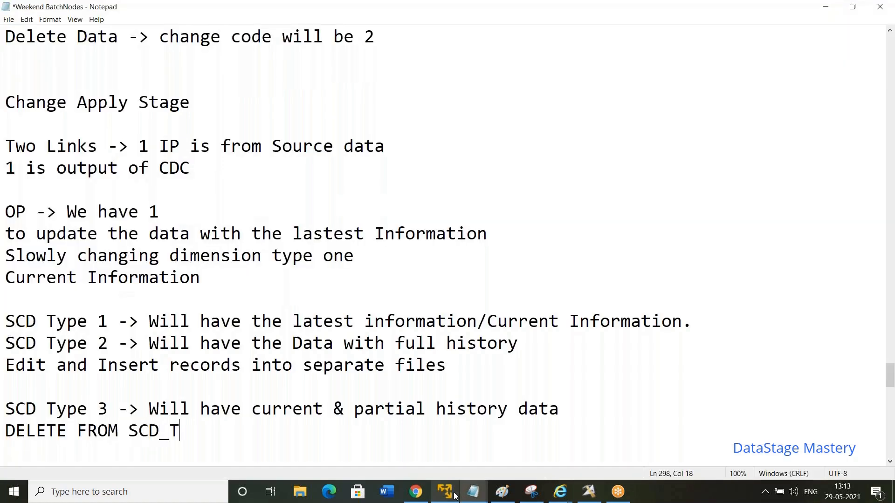
text(YP2 WH)
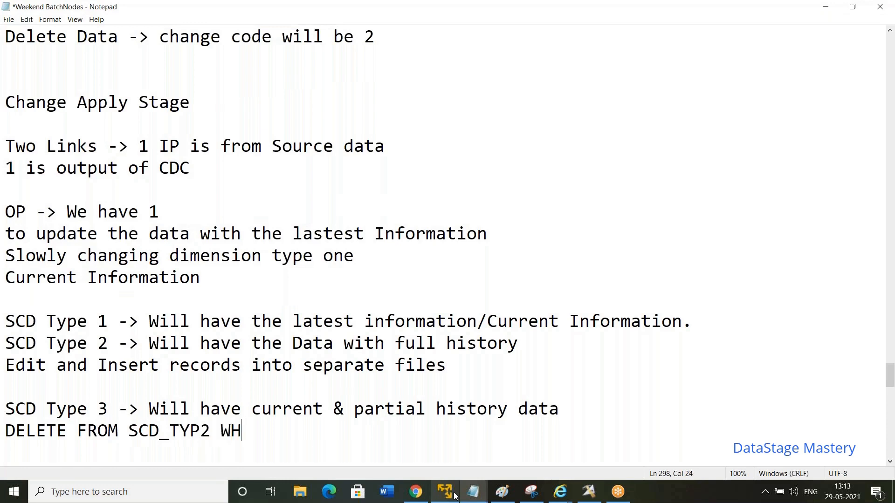
Complete the DELETE statement over two lines with WHERE EXTRACT(YEAR FROM STRT_DATE)= EXTRACT(YEAR FROM CURRENT_DATE)-3, and select the whole statement
text(ERE EXTRAC)
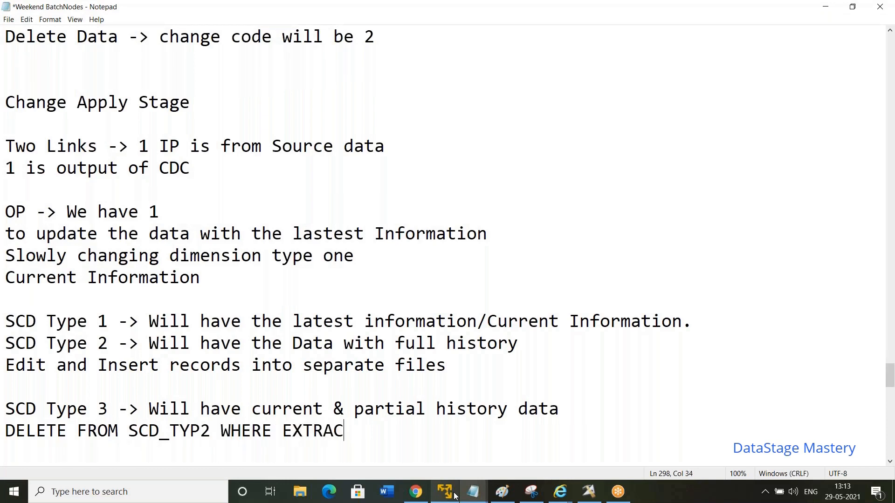
text(T(YEAR FROM )
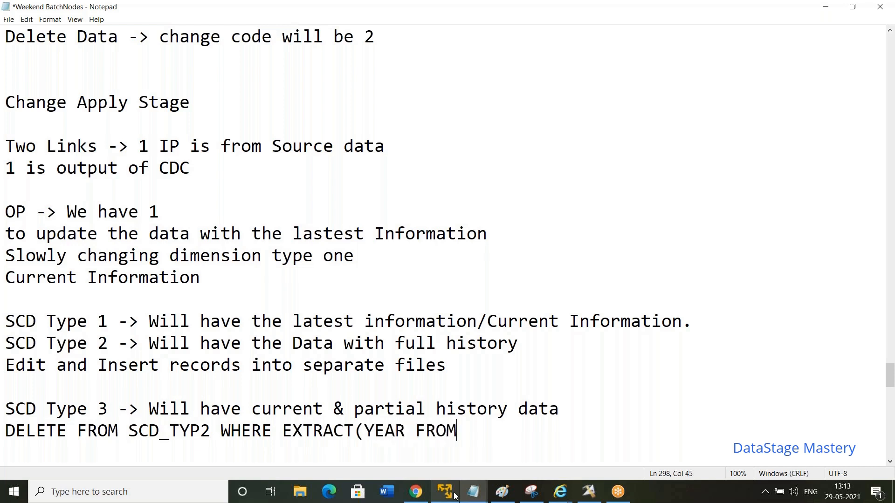
text(STRT_D)
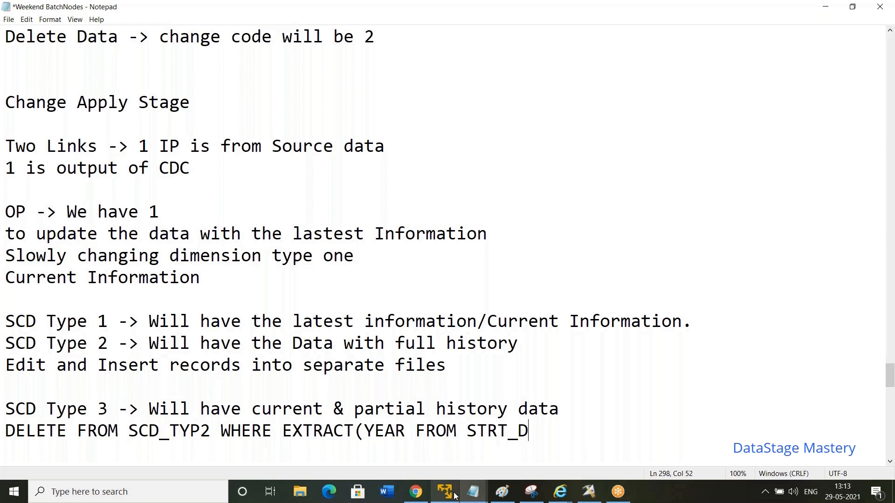
text(ATE)=)
key(Return)
text(EXTRACT)
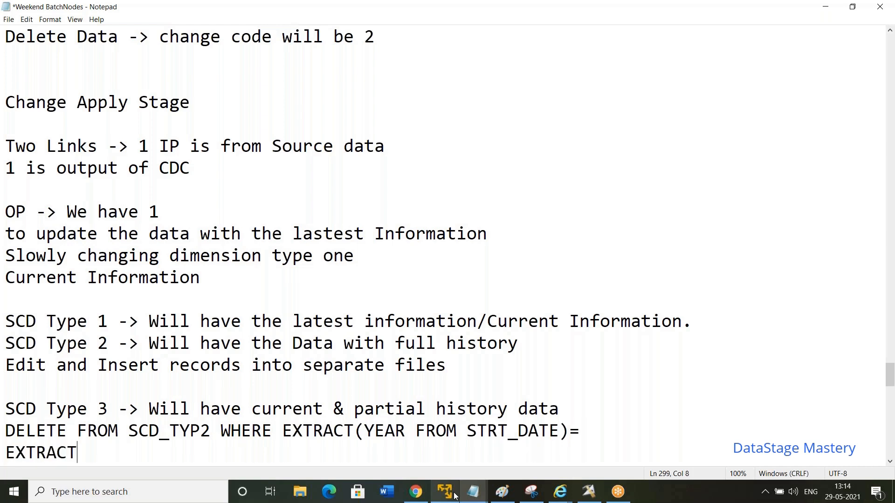
text((YEAR FROM CURRENT_DATE)
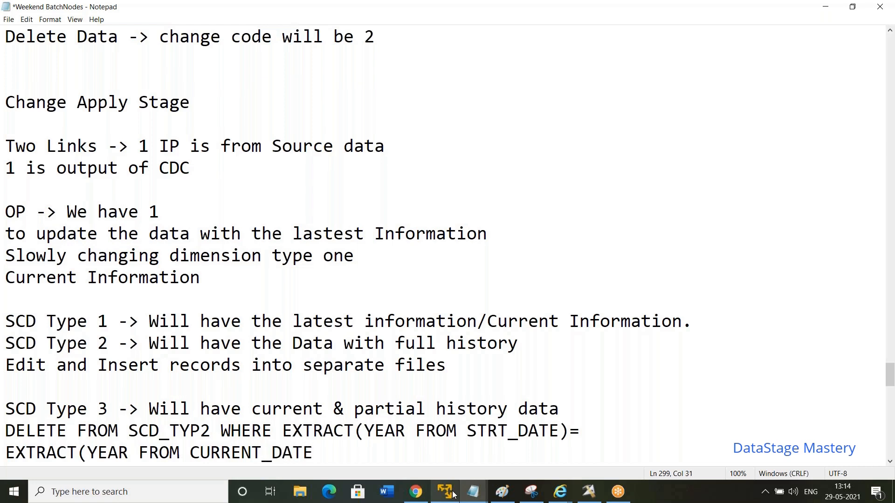
text()-3;)
key(BackSpace)
drag(354, 453, 8, 434)
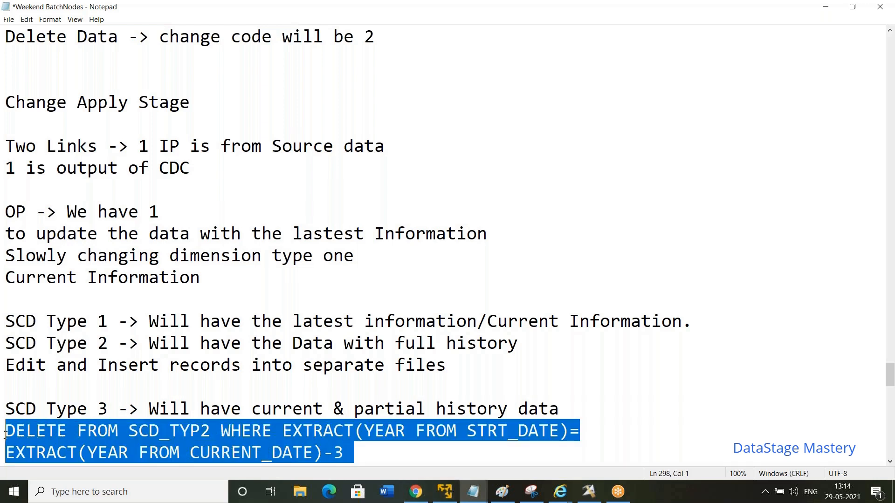